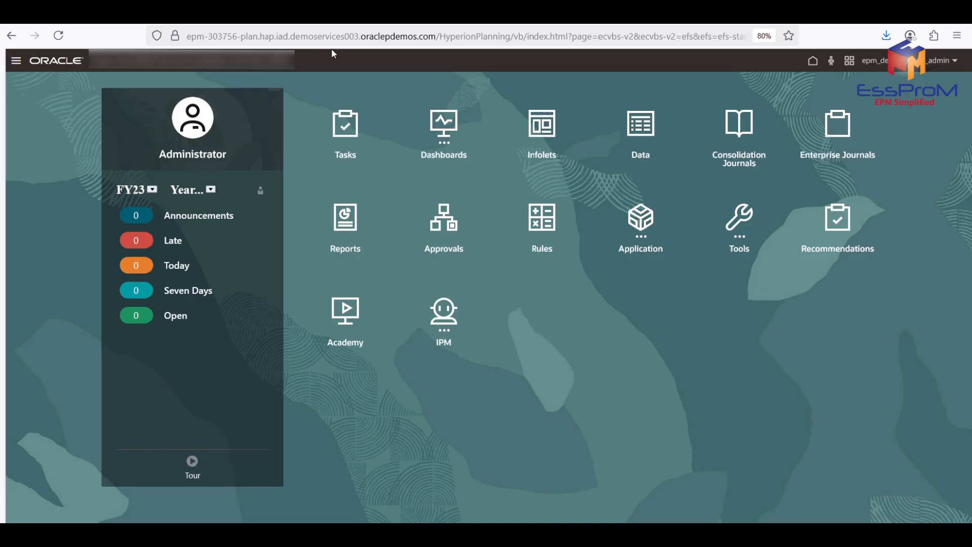
Open the application's Consolidation area to show the Manage Ownership grid for Total Geography.
click(642, 244)
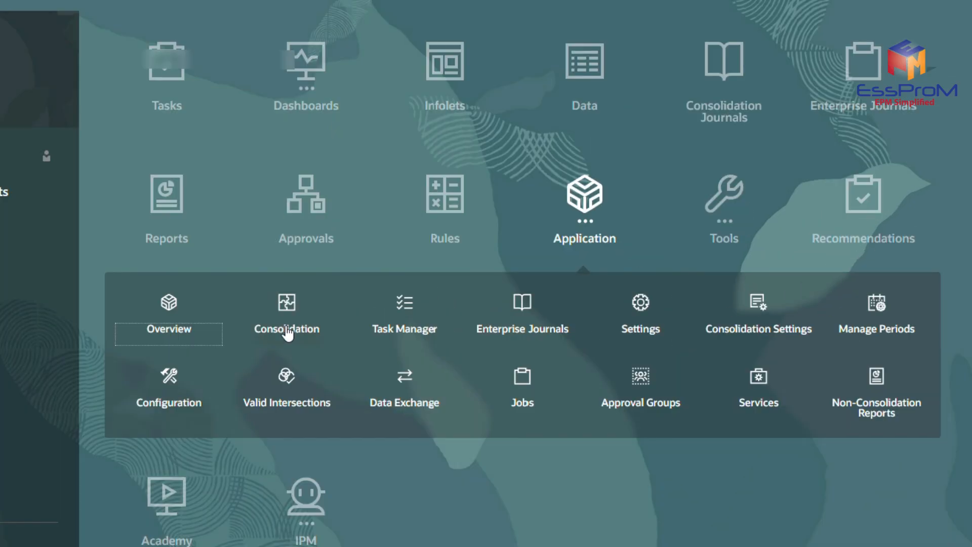
click(429, 312)
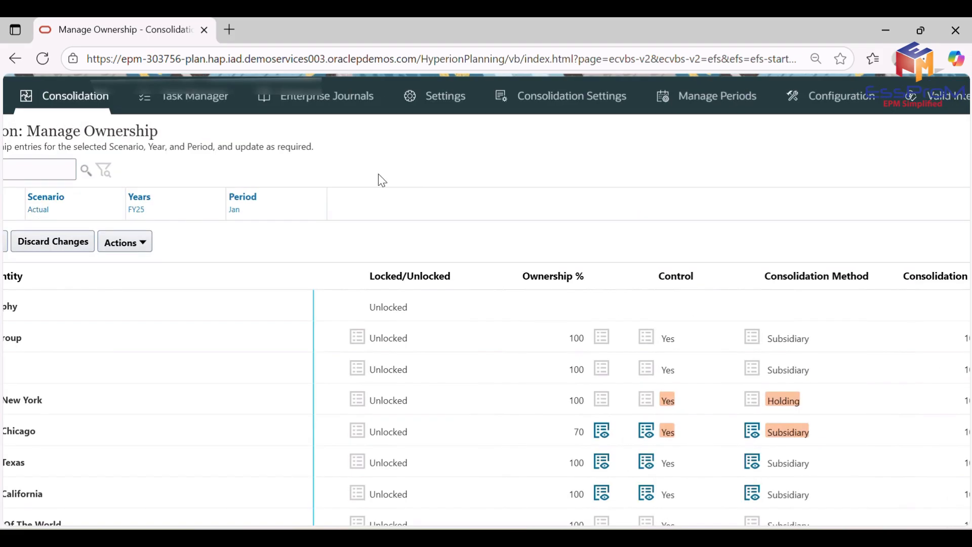
scroll(382, 180, left, 2)
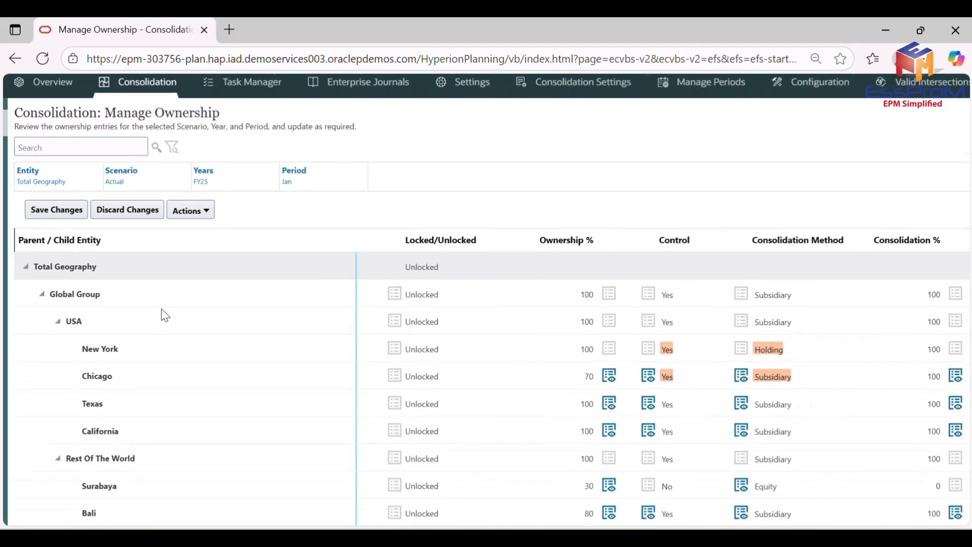
scroll(161, 309, left, 1)
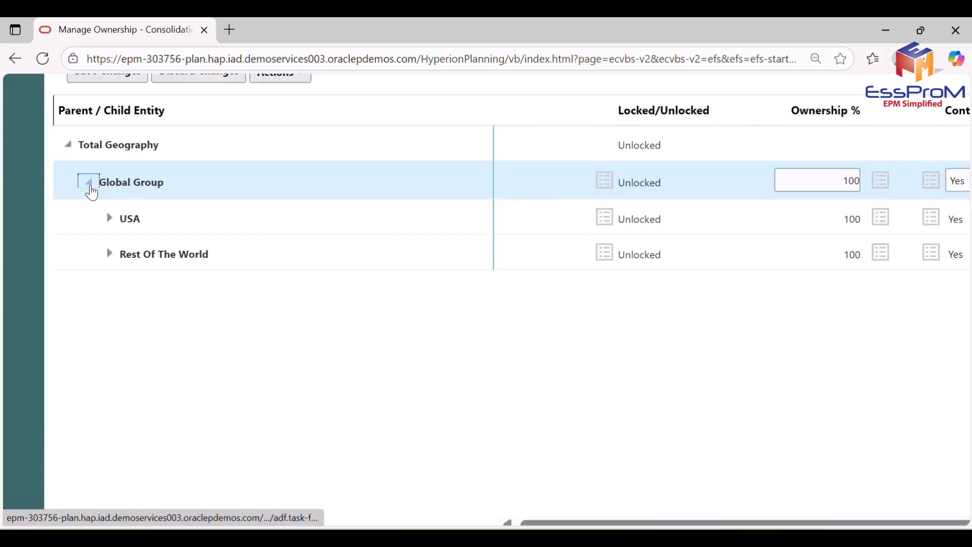
Collapse Global Group in the ownership hierarchy, and expand it again down to the entities under USA and Rest Of The World.
click(89, 185)
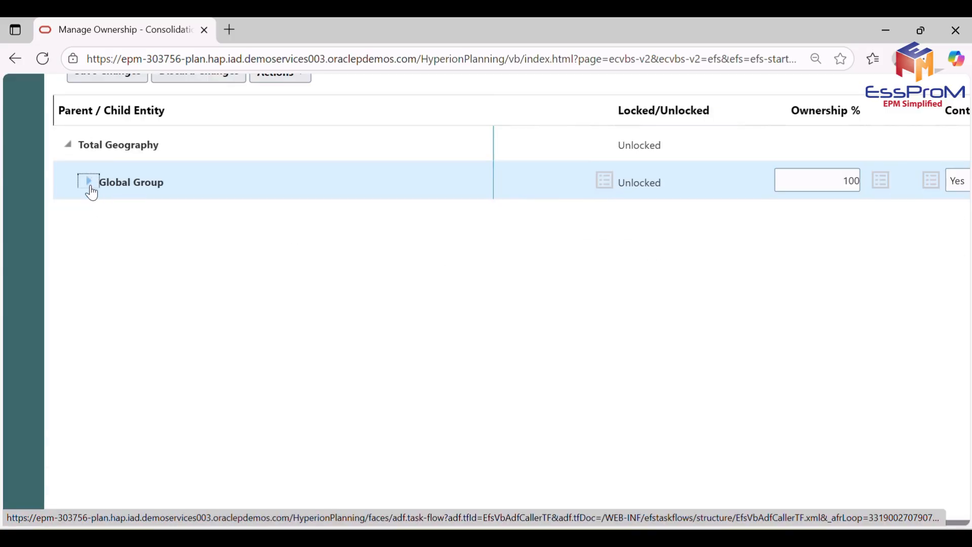
click(90, 185)
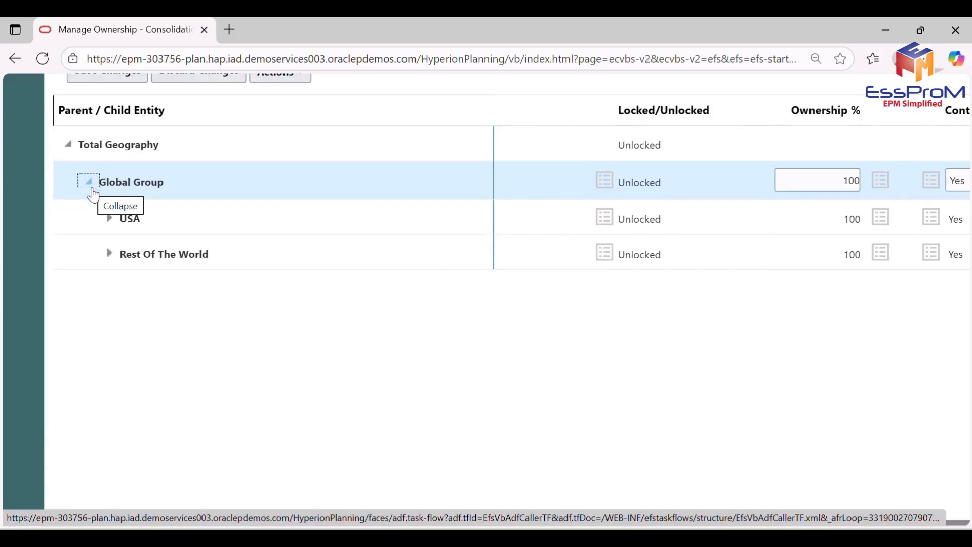
click(108, 218)
click(110, 395)
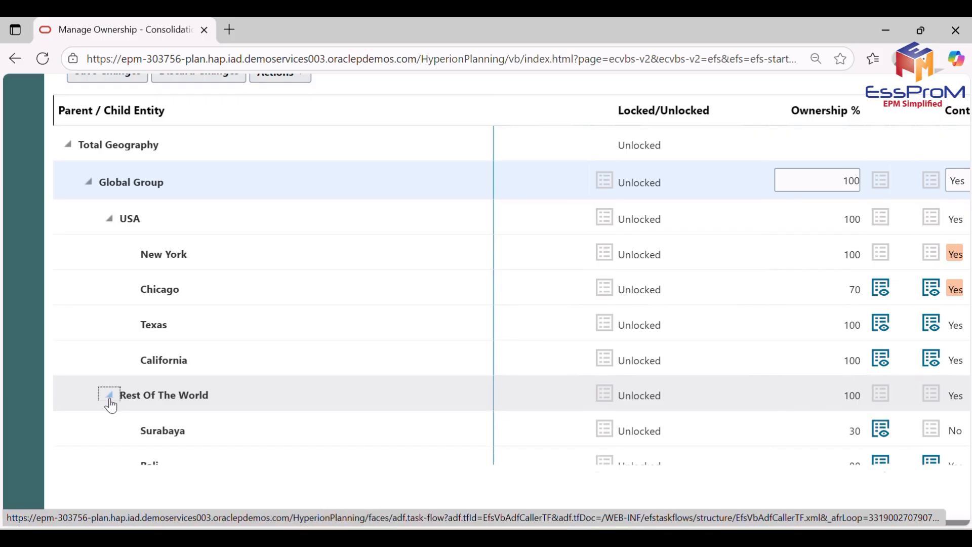
Inspect the ownership settings of New York, Chicago and Surabaya, including the consolidation methods offered for Chicago and Surabaya.
click(167, 235)
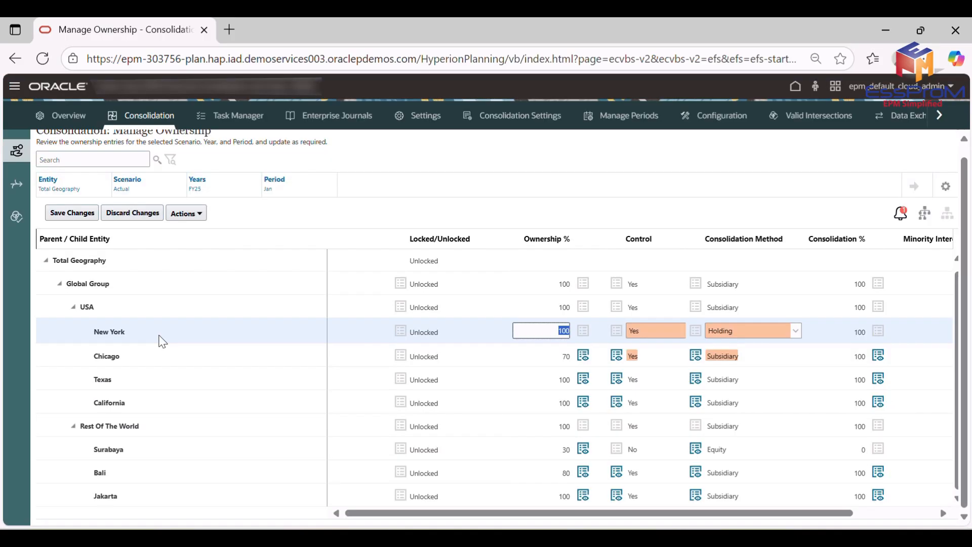
scroll(506, 354, right, 3)
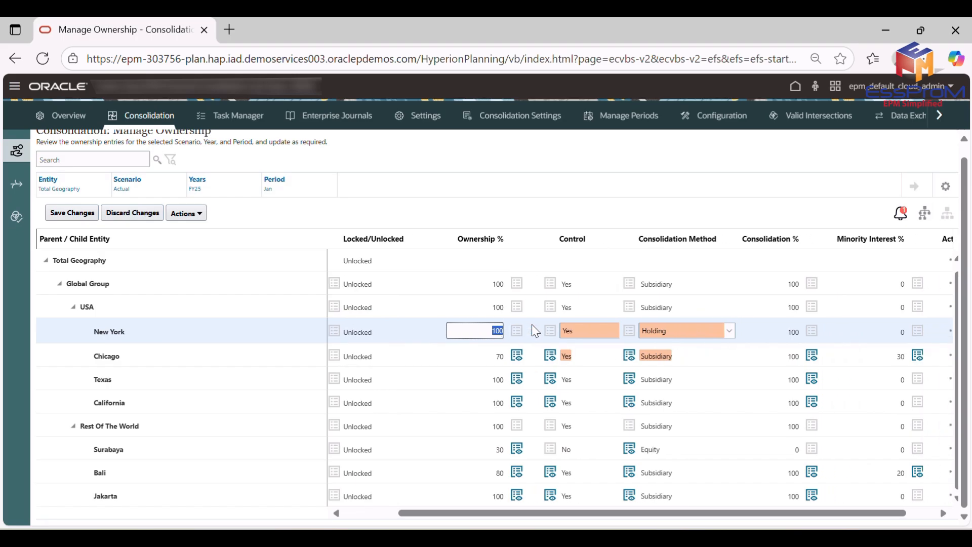
click(471, 355)
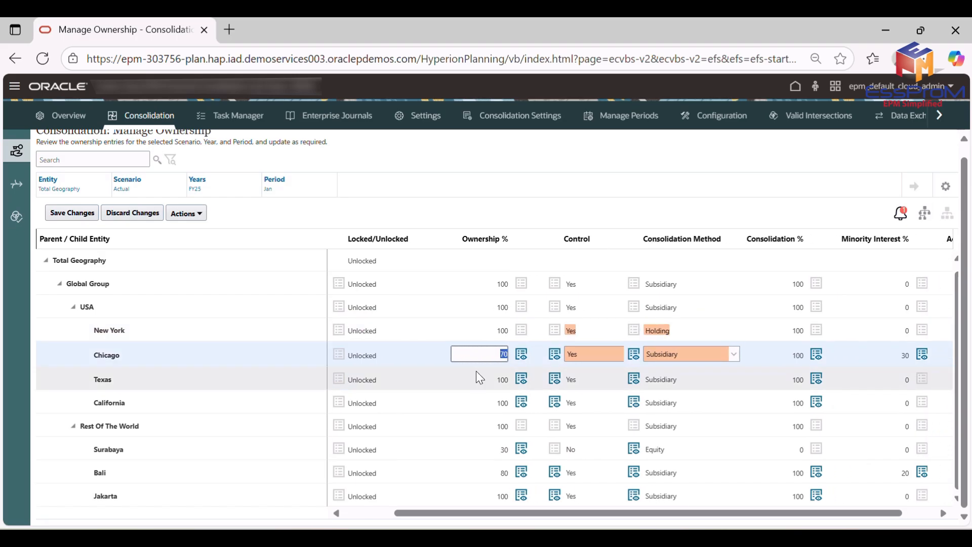
scroll(487, 360, up, 1)
click(689, 358)
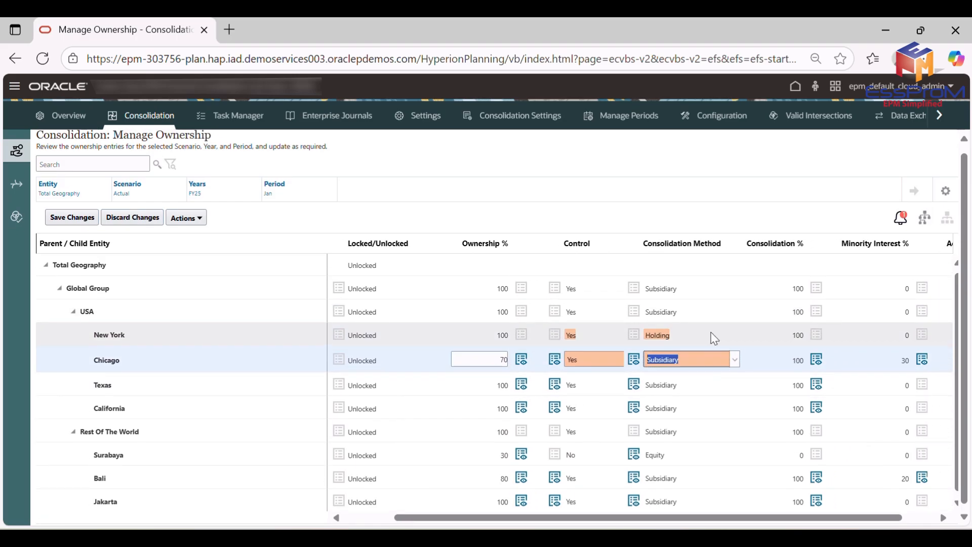
click(734, 365)
click(472, 458)
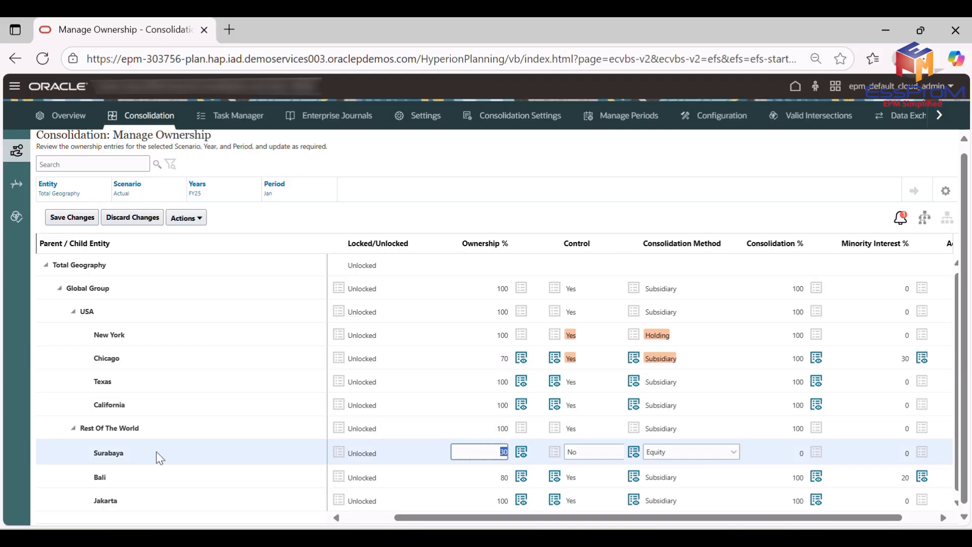
click(681, 453)
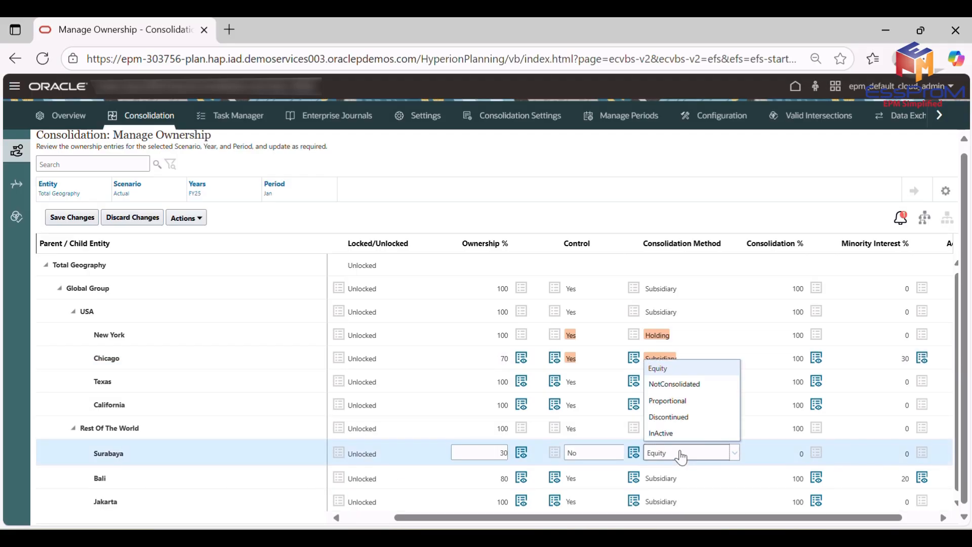
Check Chicago's minority interest, ownership percentage and the consolidation methods available to it.
click(898, 357)
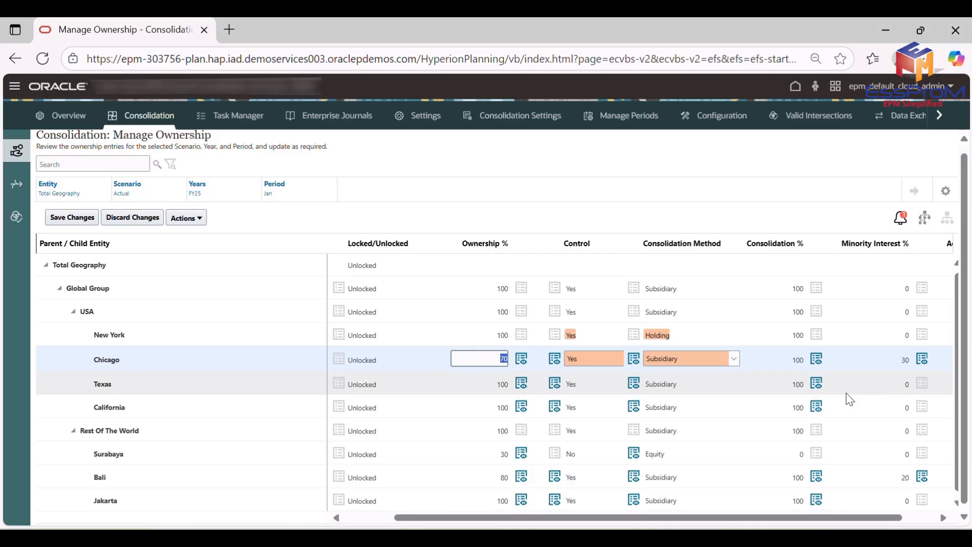
click(733, 364)
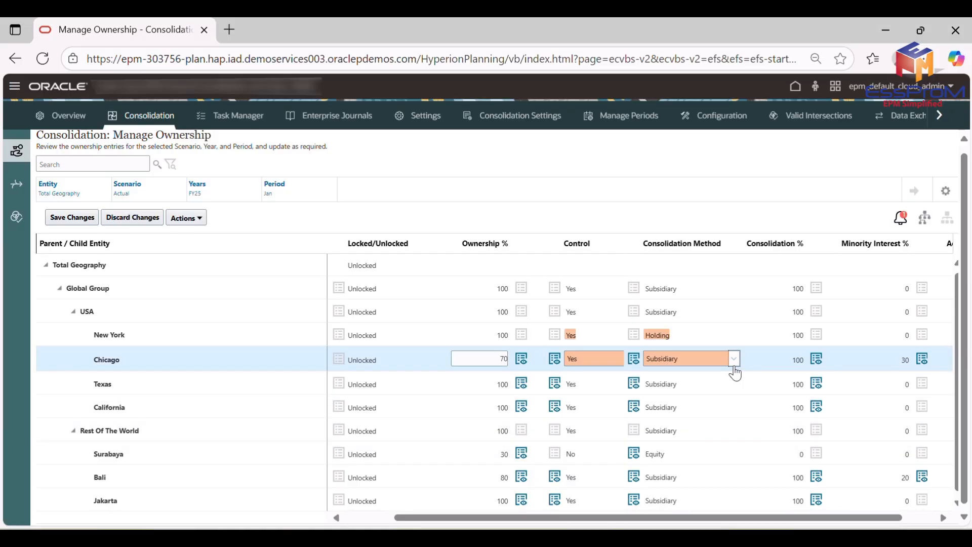
click(896, 361)
scroll(729, 447, down, 1)
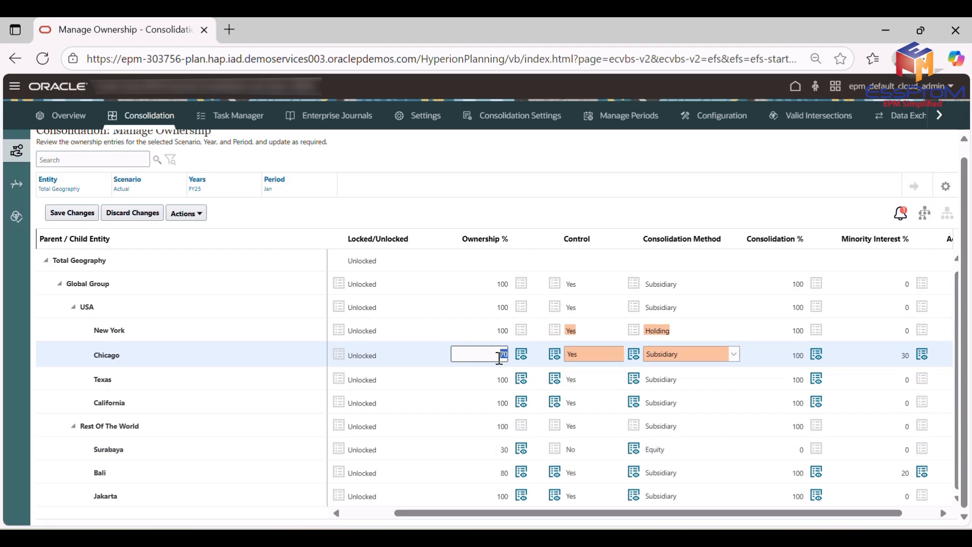
click(499, 357)
click(733, 355)
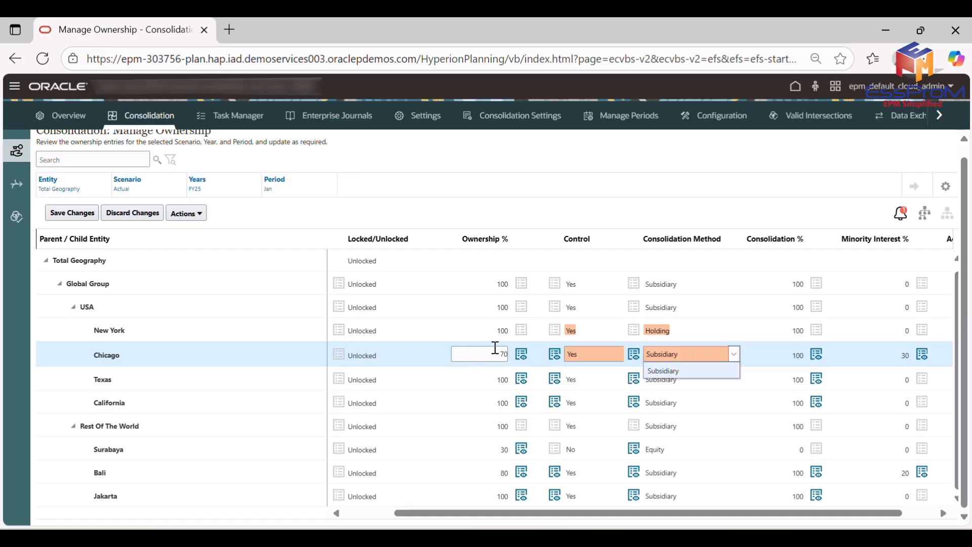
click(498, 353)
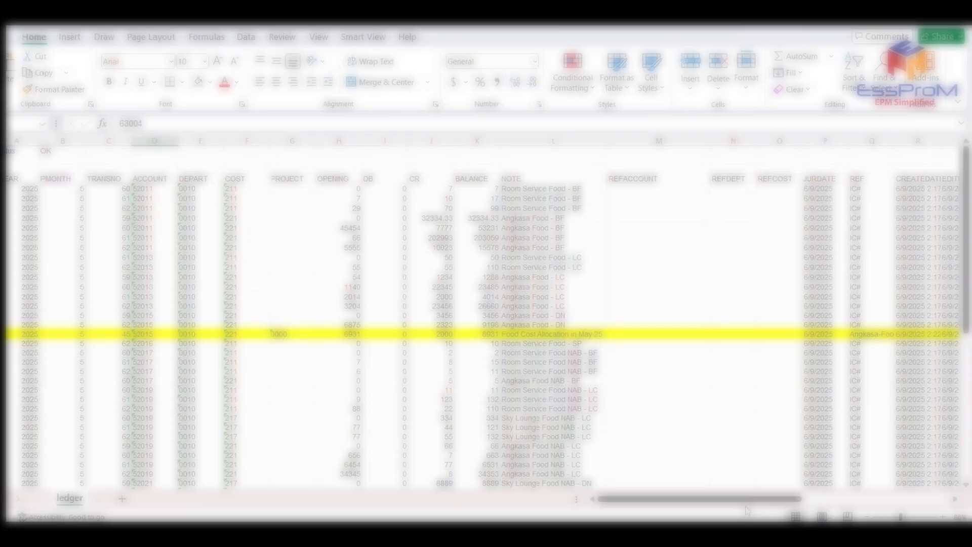
Switch to the ledger worksheet in Excel and look through its columns across to ACCFULL.
drag(782, 503, 933, 502)
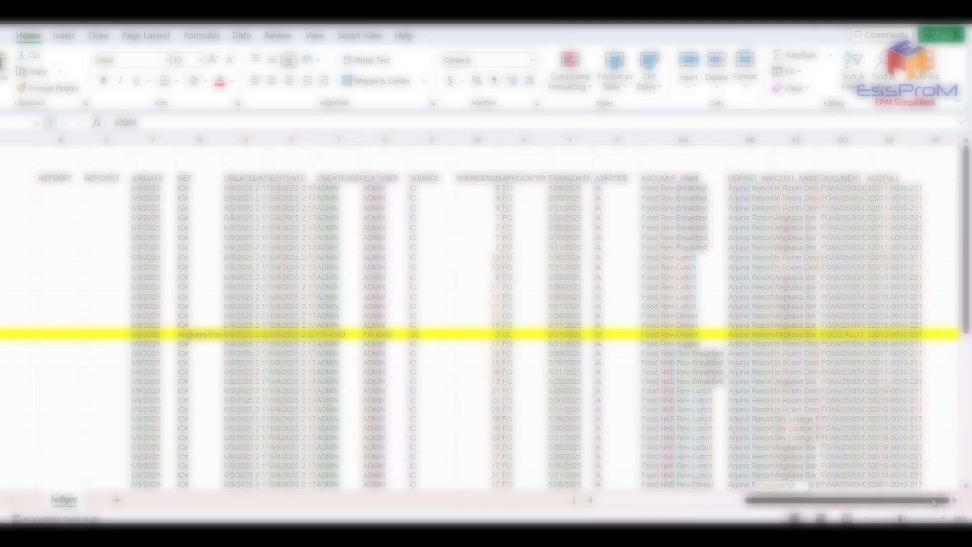
drag(934, 503, 750, 489)
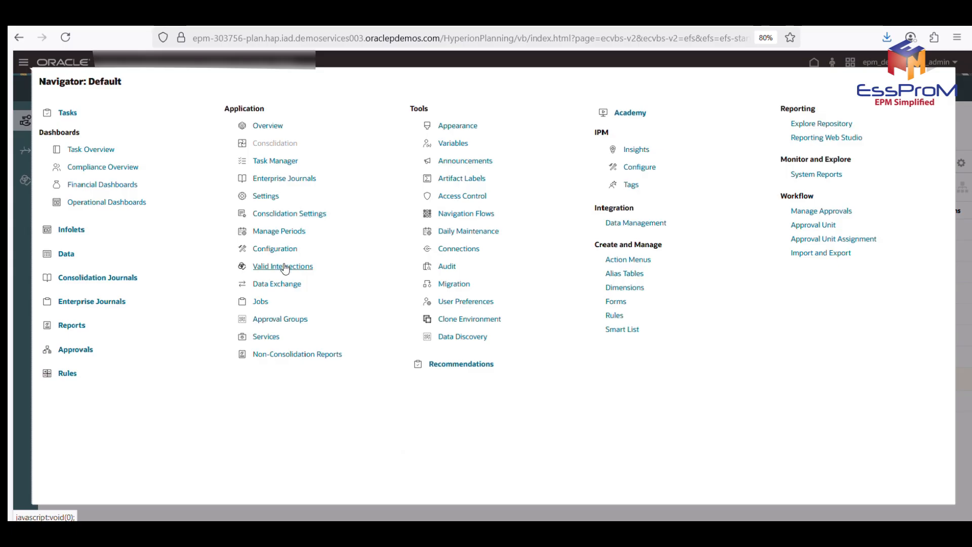
Switch to the Oracle application's Data Exchange and review the Chicago Data Load integration's dimension mapping, member mapping and options.
click(277, 284)
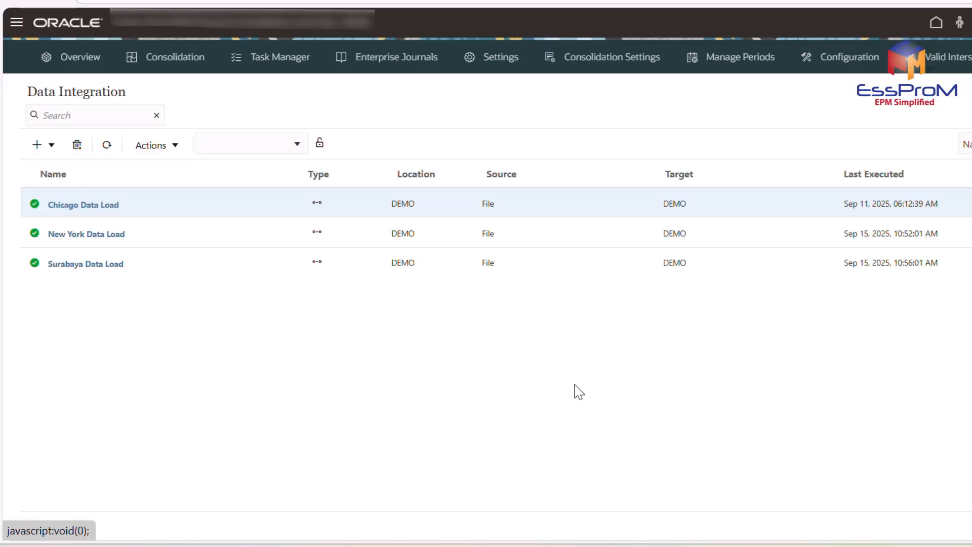
click(89, 205)
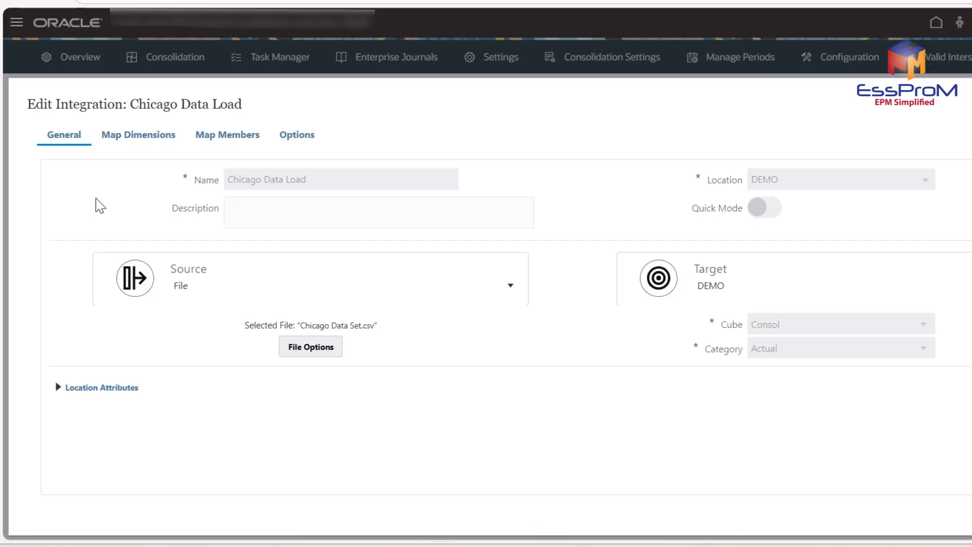
click(147, 145)
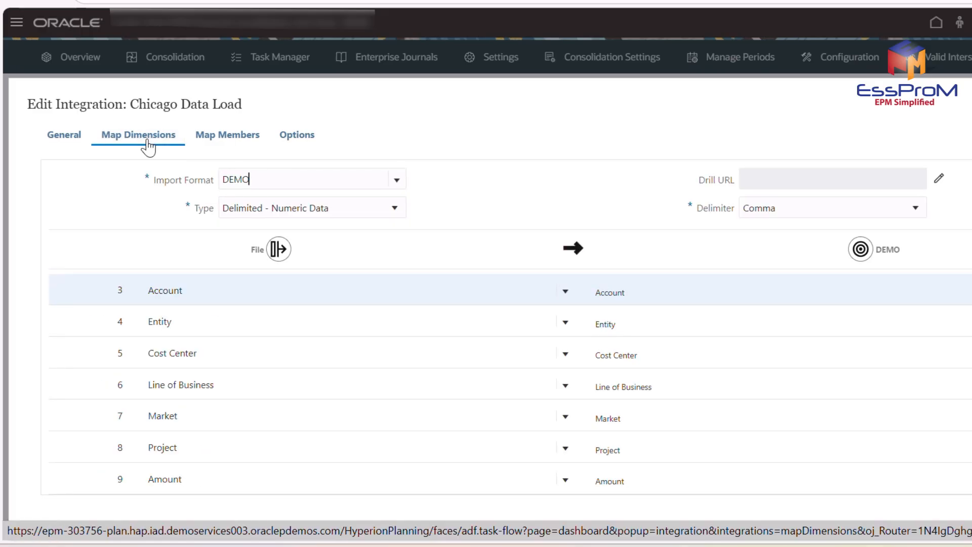
click(234, 146)
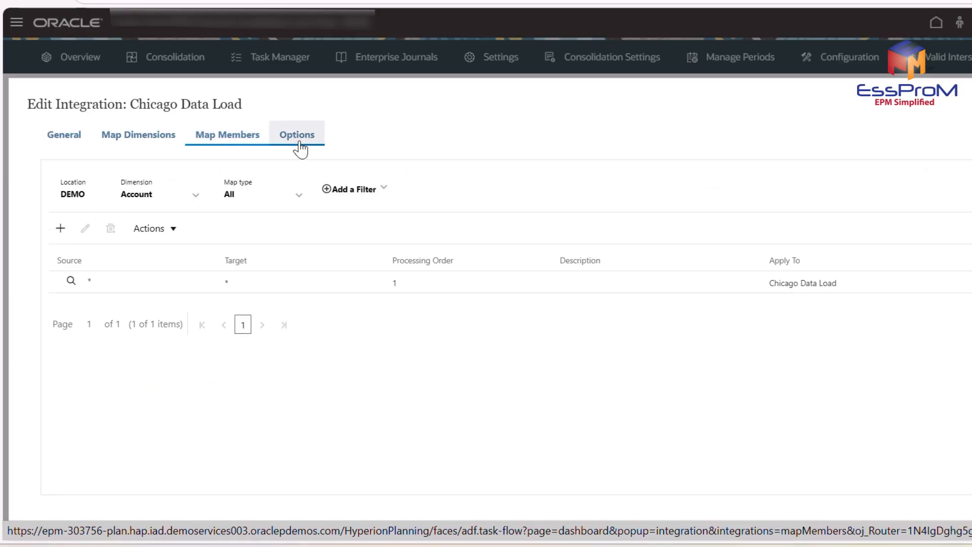
click(299, 147)
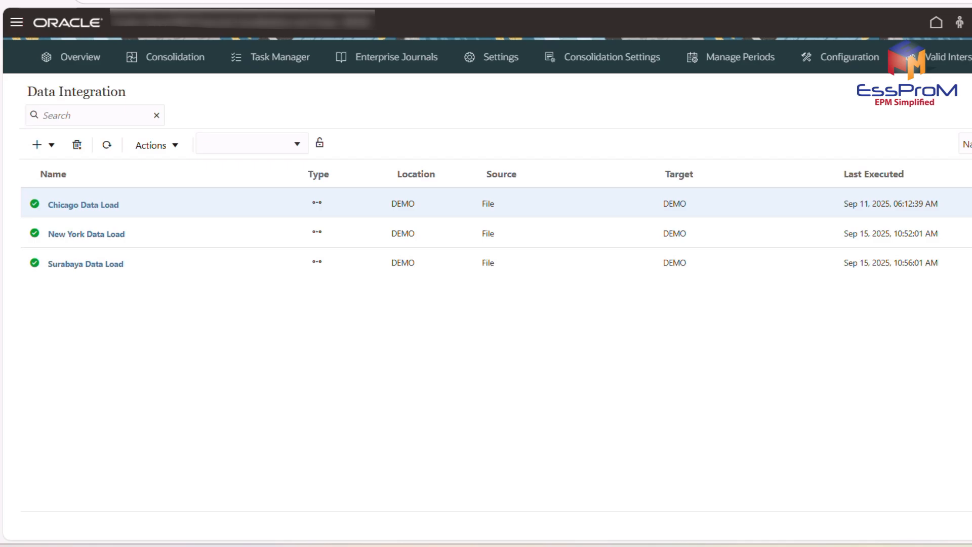
Open the Chicago Data Load workbench and examine its source and target columns across to the amounts.
click(83, 205)
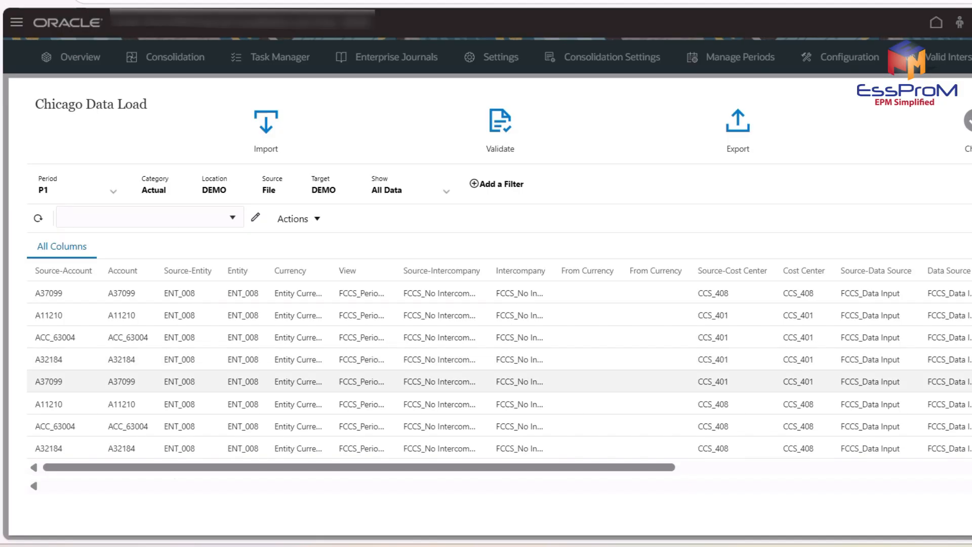
scroll(499, 369, right, 6)
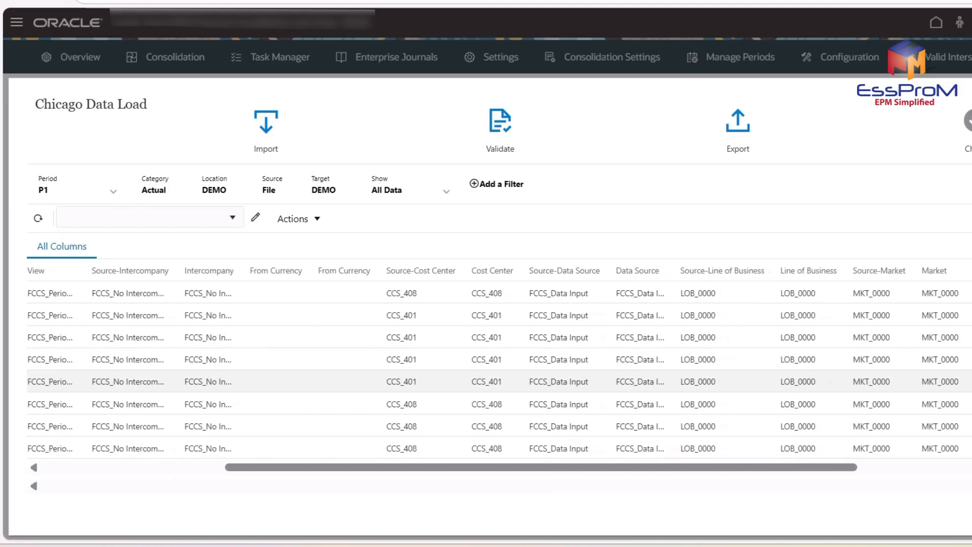
scroll(498, 369, right, 4)
scroll(499, 369, down, 1)
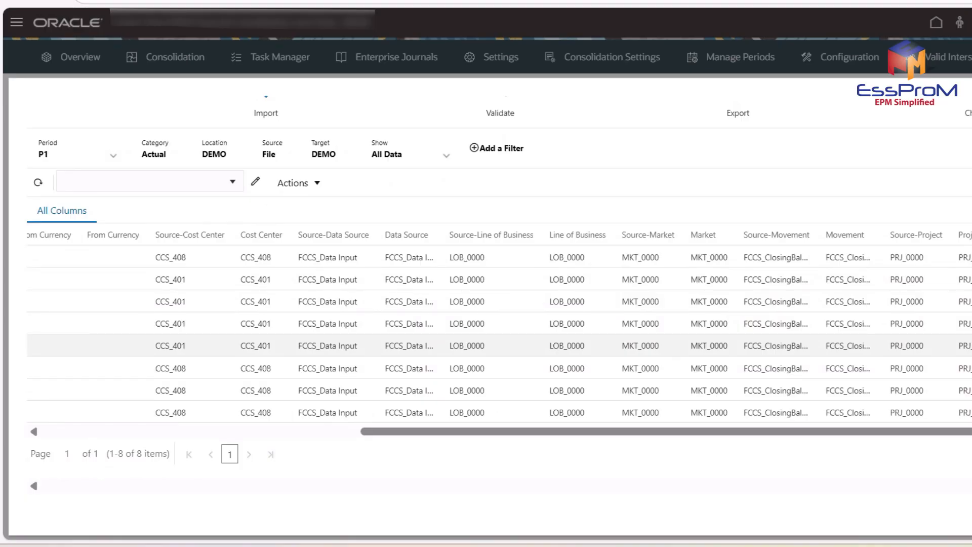
scroll(498, 369, right, 3)
scroll(498, 369, up, 1)
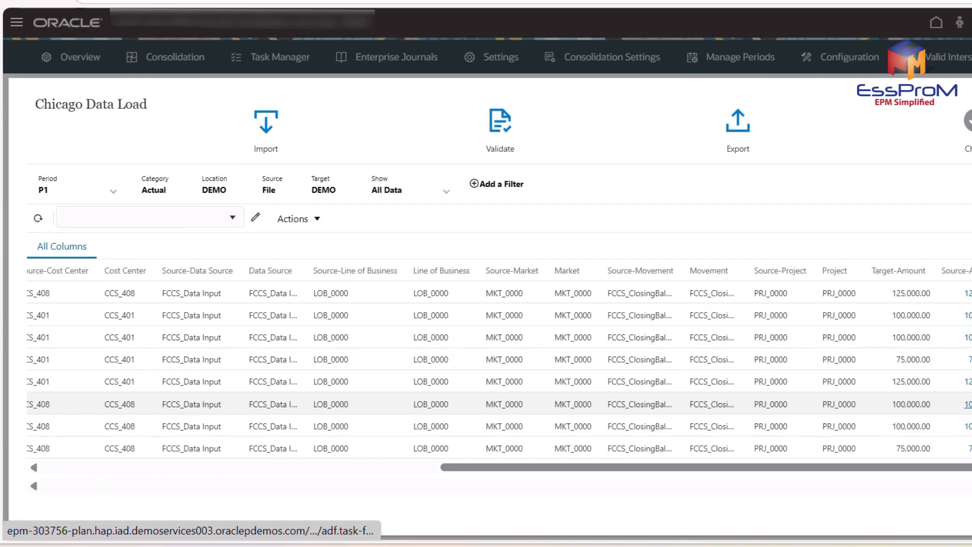
scroll(499, 380, right, 1)
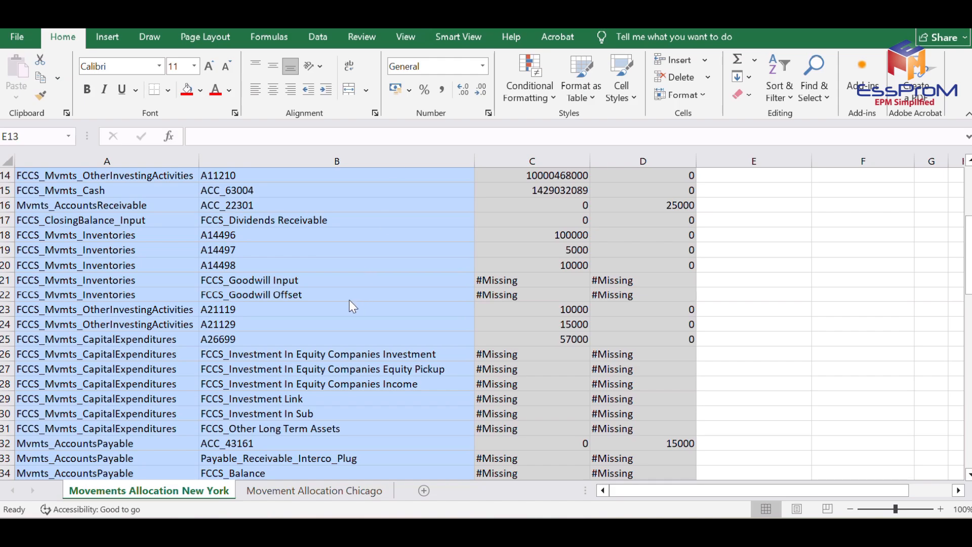
Switch to Excel and examine the Movements Allocation New York sheet from the dimension headers down to the last FCCS_Mvmts_NetIncome account.
scroll(428, 326, up, 5)
scroll(426, 324, down, 6)
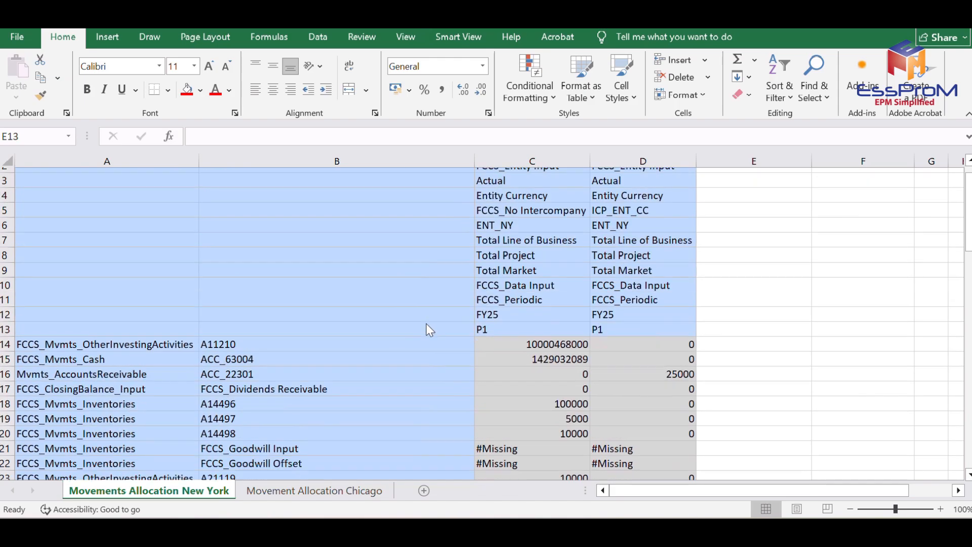
scroll(426, 324, down, 7)
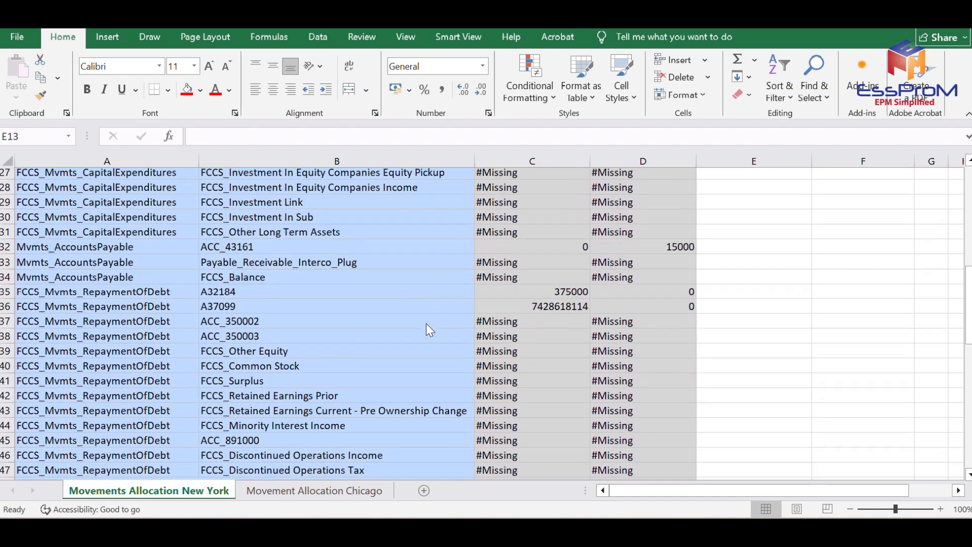
scroll(426, 327, down, 7)
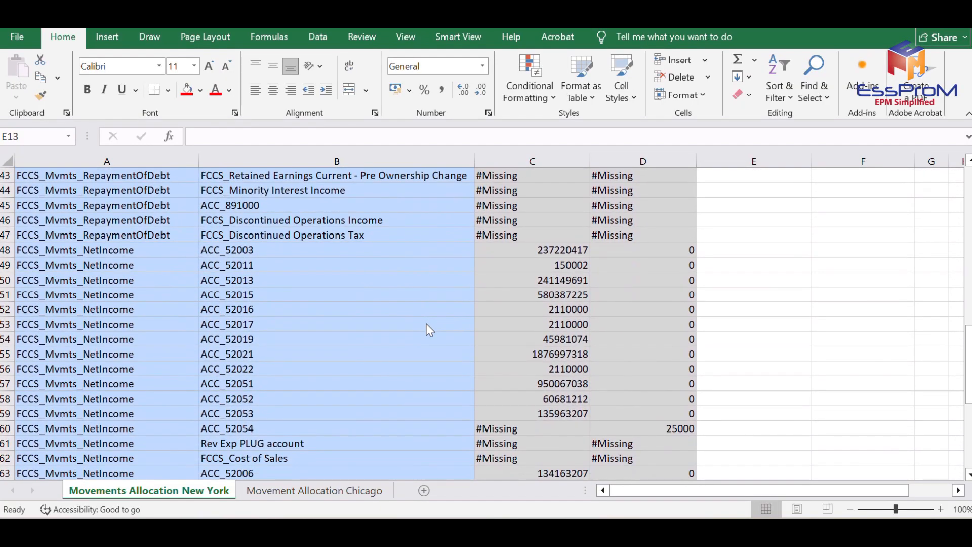
scroll(426, 327, down, 1)
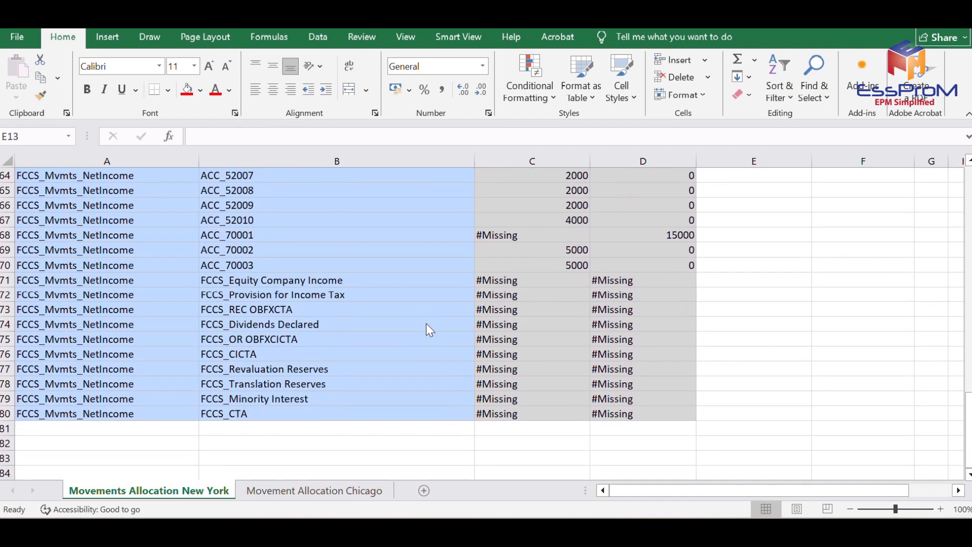
scroll(426, 327, up, 12)
scroll(426, 327, up, 8)
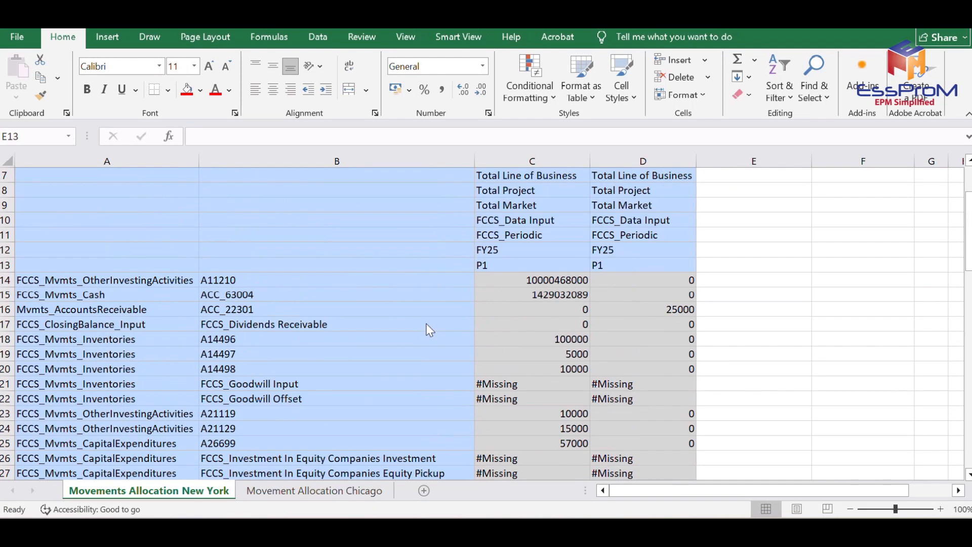
Review the New York movement allocation rows again, from other investing activities down through the repayment of debt accounts.
scroll(426, 326, down, 5)
scroll(426, 329, down, 1)
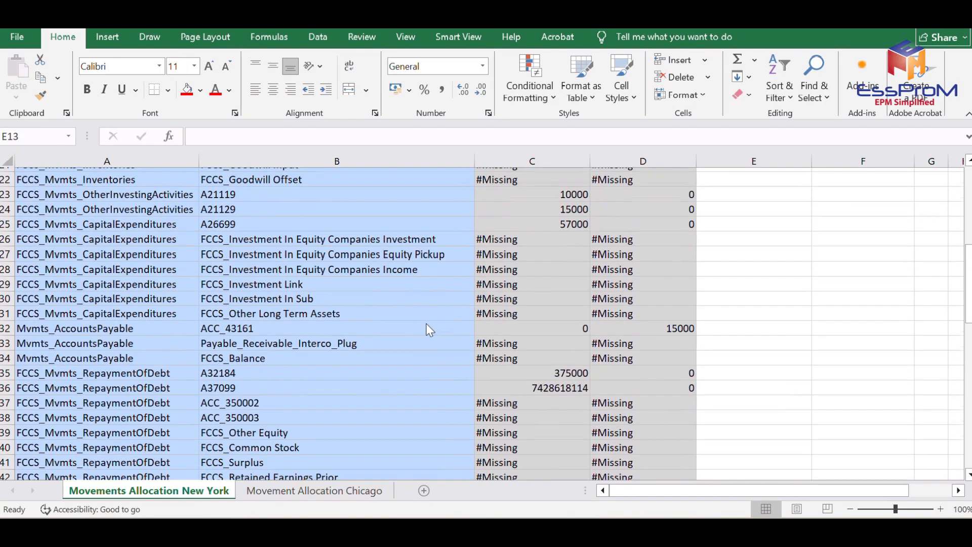
scroll(426, 329, down, 2)
scroll(427, 329, up, 3)
scroll(428, 329, up, 1)
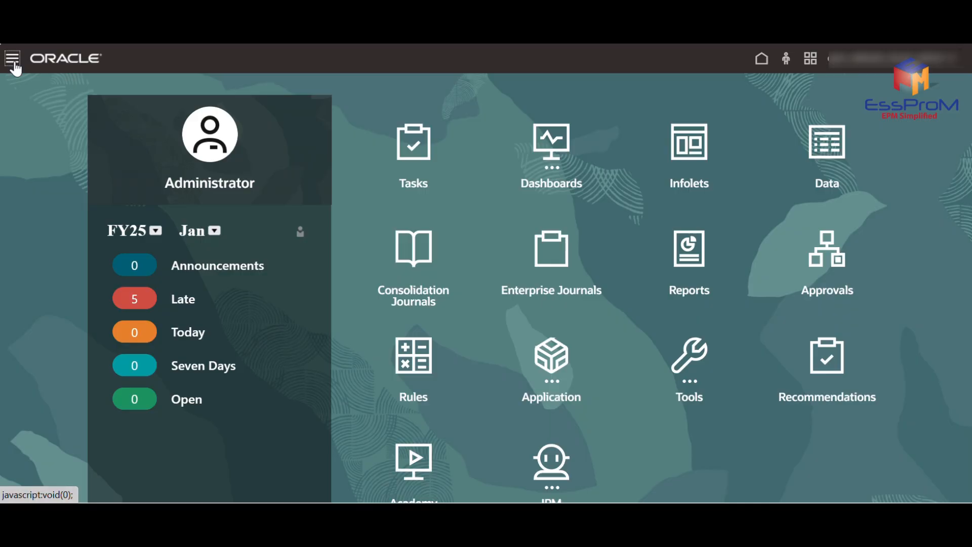
Switch to the Oracle application's configuration, open the consolidation Enable Features page and examine the Track Intercompany Elimination option.
click(12, 58)
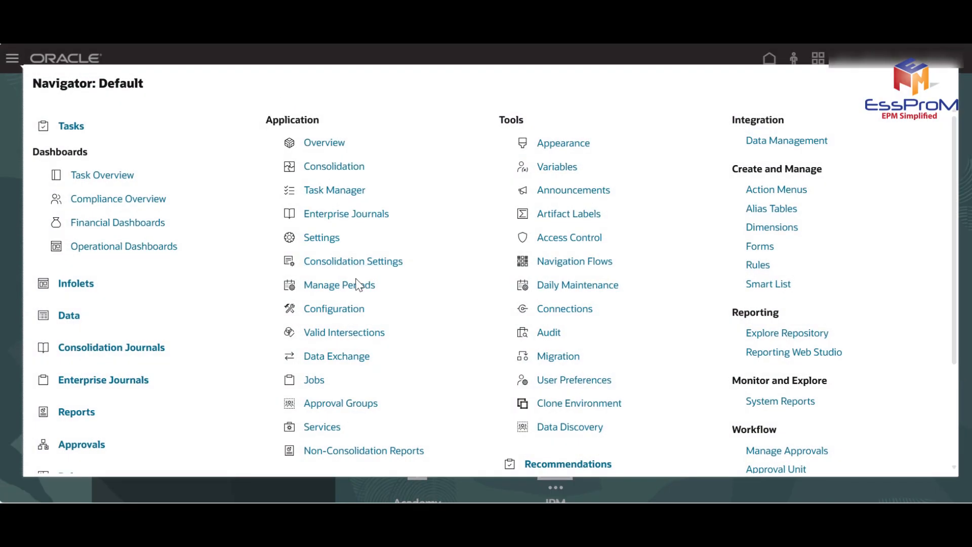
click(353, 314)
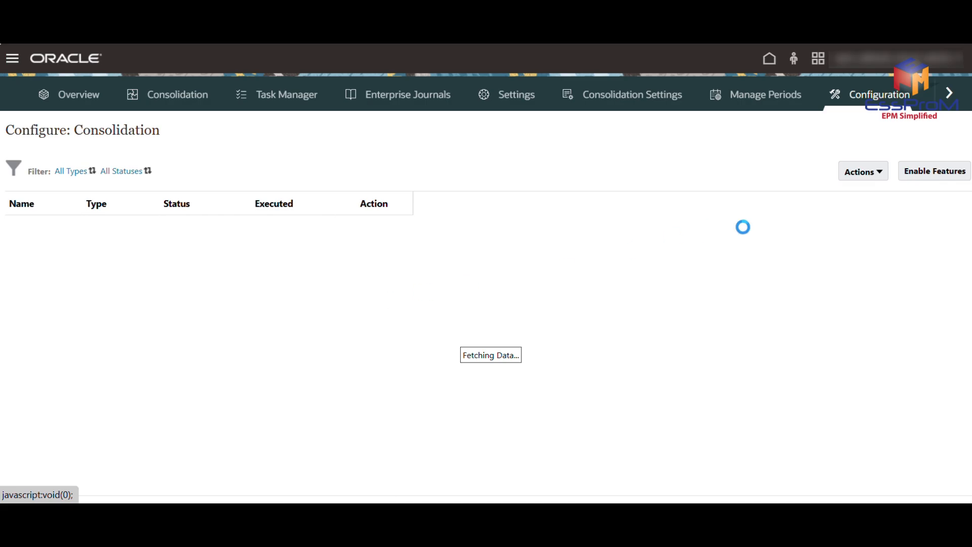
click(946, 175)
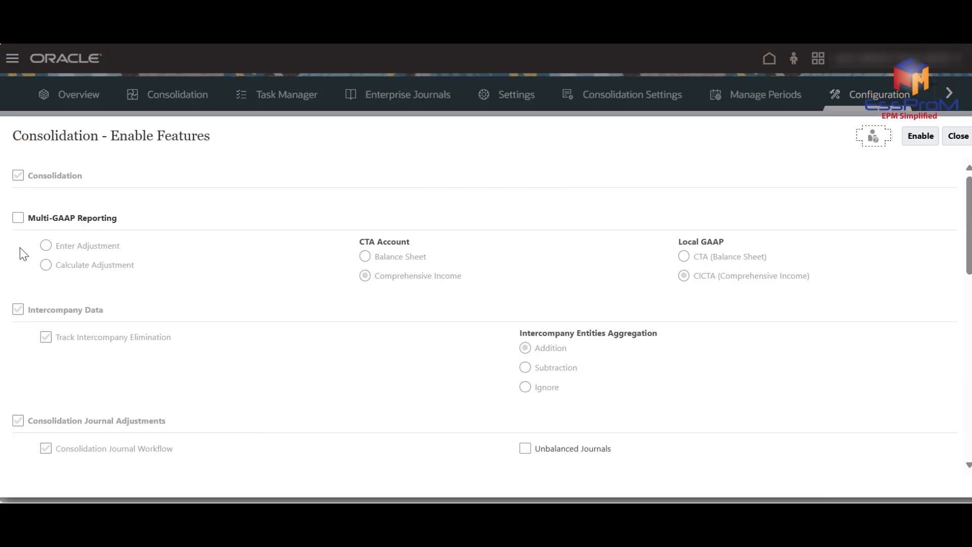
click(39, 338)
drag(43, 354, 152, 357)
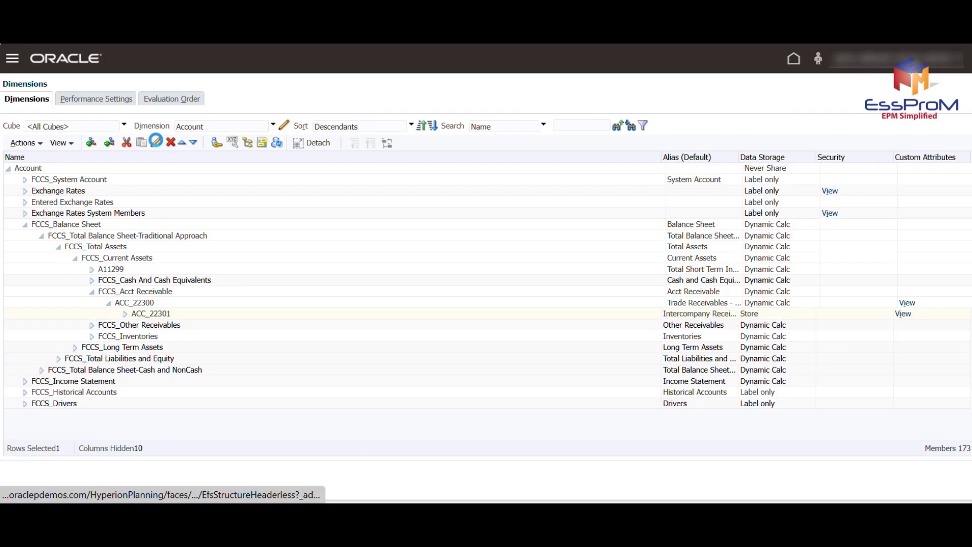
Open account member ACC_22301 for editing from the Account dimension and show its attribute values.
click(156, 141)
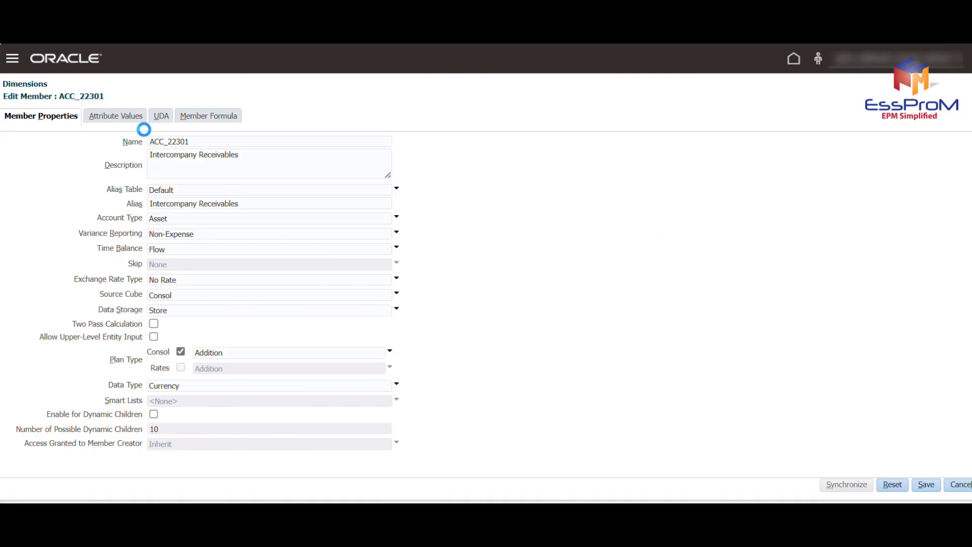
click(117, 121)
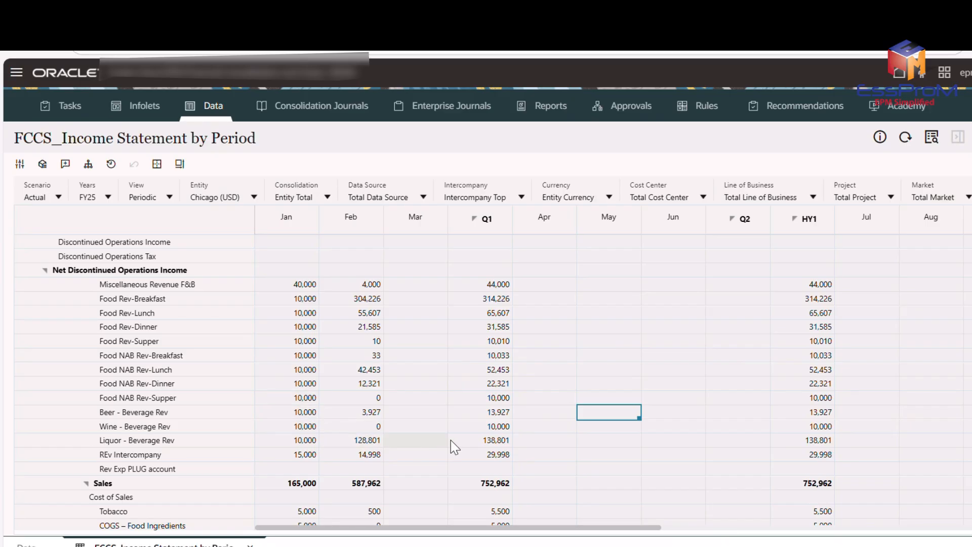
Examine Chicago's FCCS_Income Statement by Period form from the revenue accounts down to Owner's Income and retained earnings.
scroll(487, 465, down, 2)
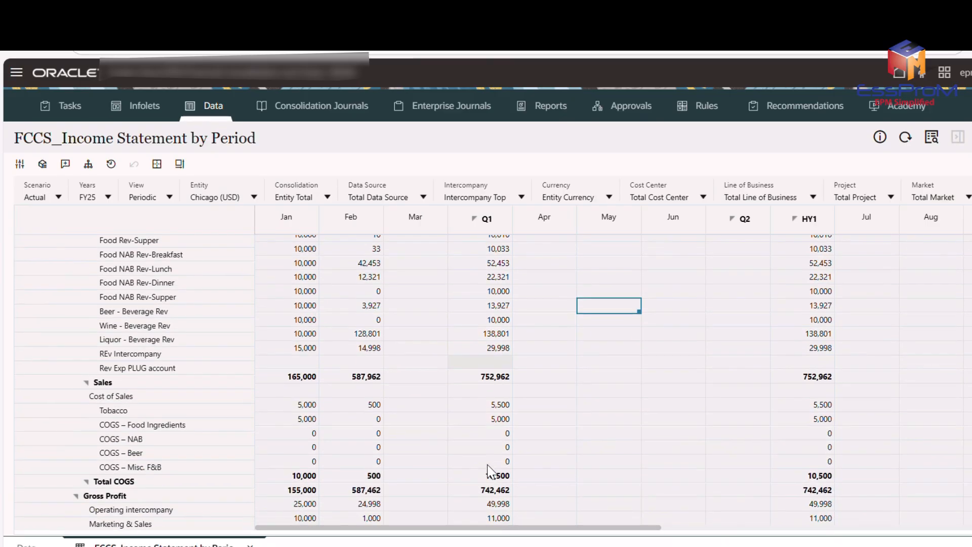
scroll(489, 471, down, 2)
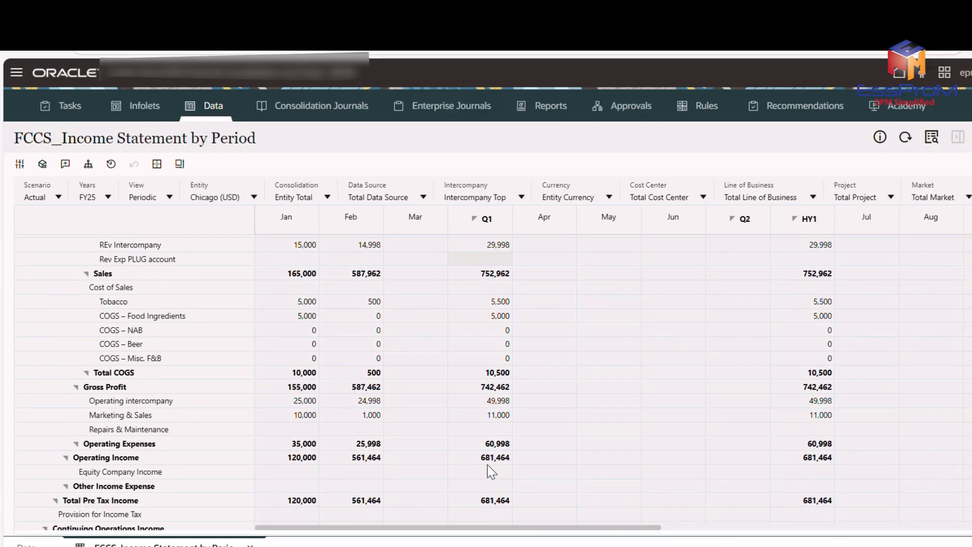
scroll(491, 472, down, 2)
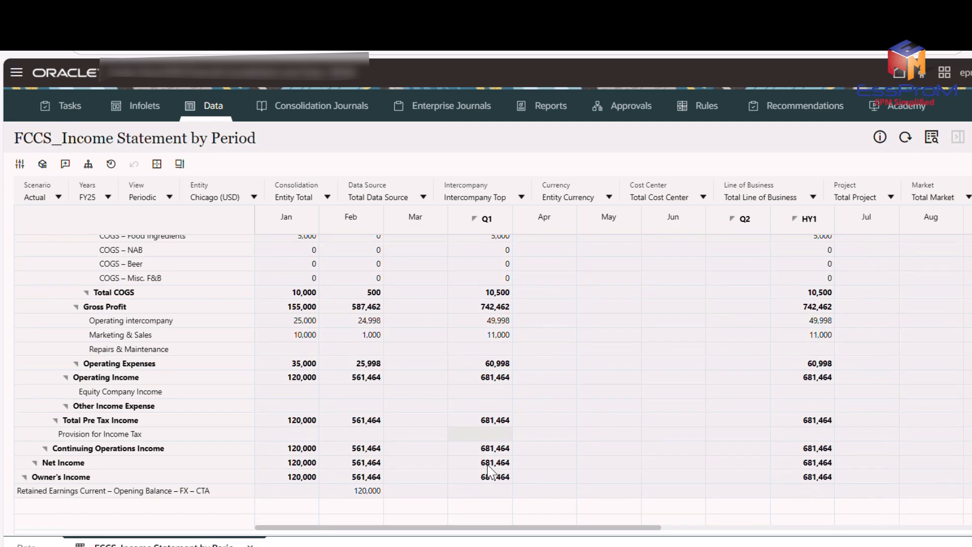
scroll(488, 468, down, 1)
scroll(490, 470, up, 2)
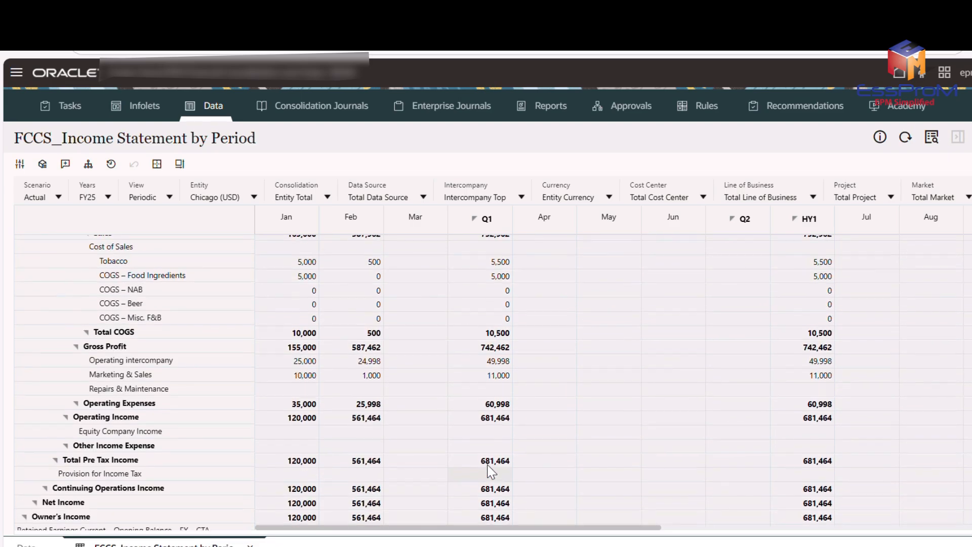
scroll(491, 470, up, 1)
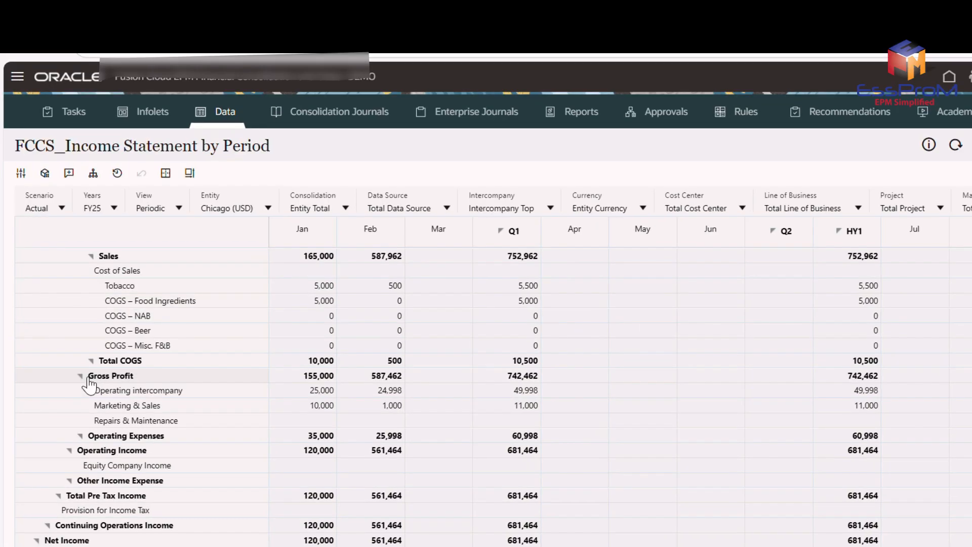
scroll(90, 386, down, 1)
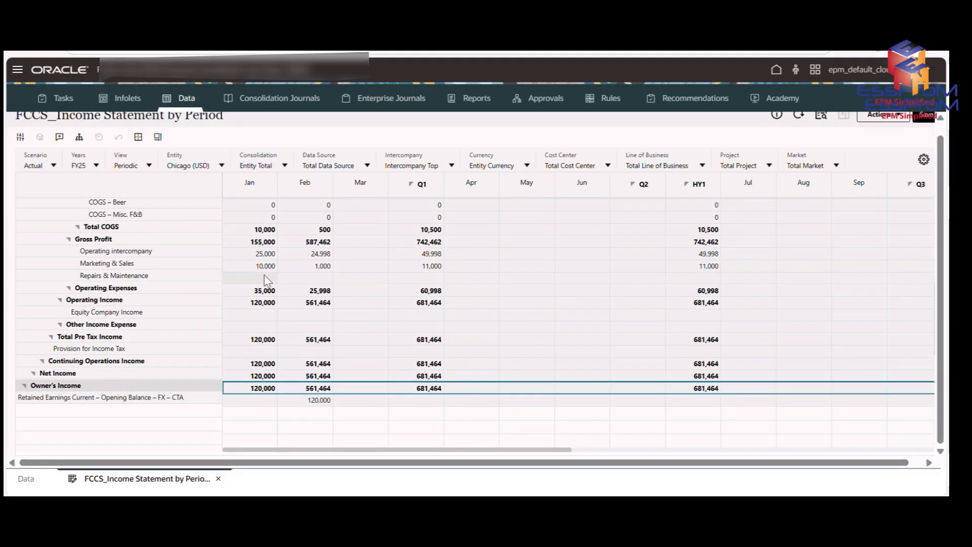
scroll(263, 276, up, 3)
scroll(264, 280, up, 3)
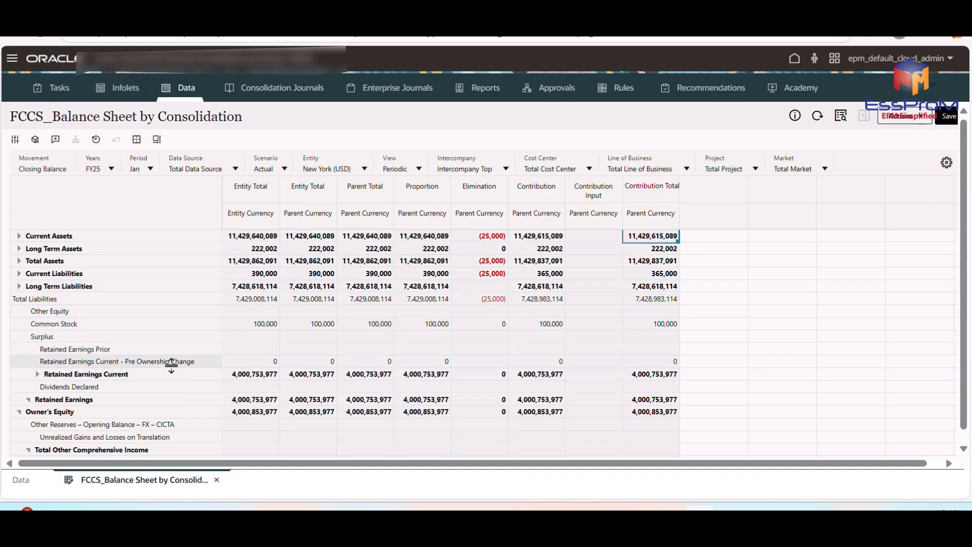
Highlight the Entity Total column in entity currency on New York's FCCS_Balance Sheet by Consolidation and examine it down to Net Assets.
click(244, 196)
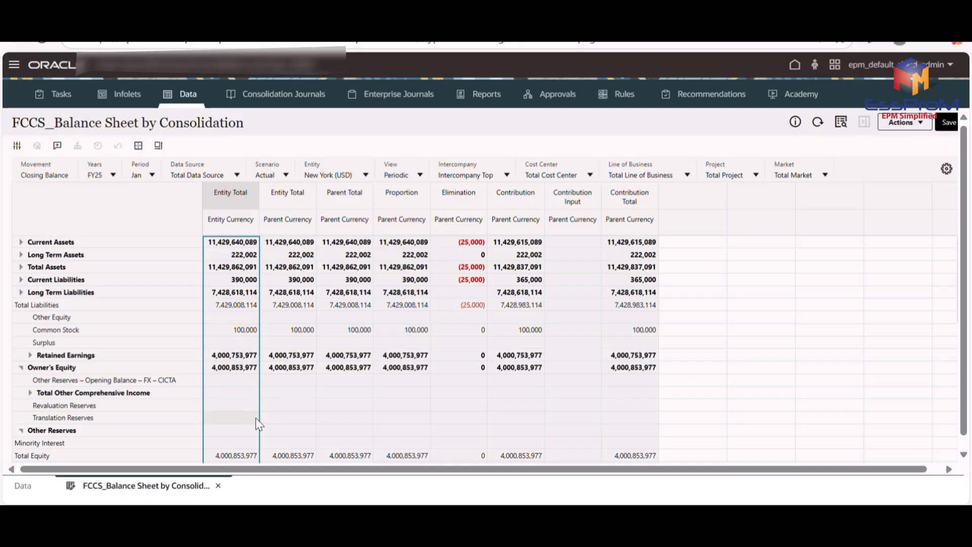
click(314, 379)
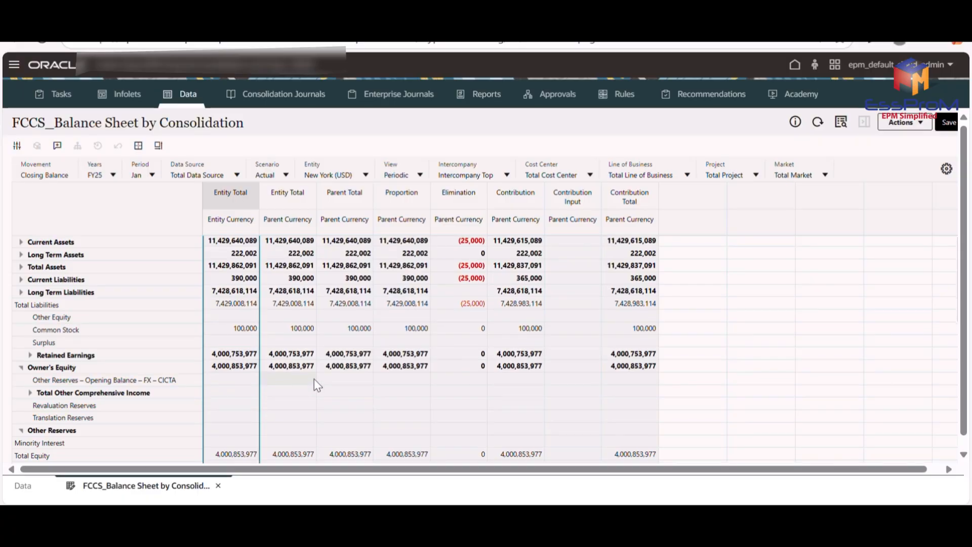
scroll(314, 379, down, 1)
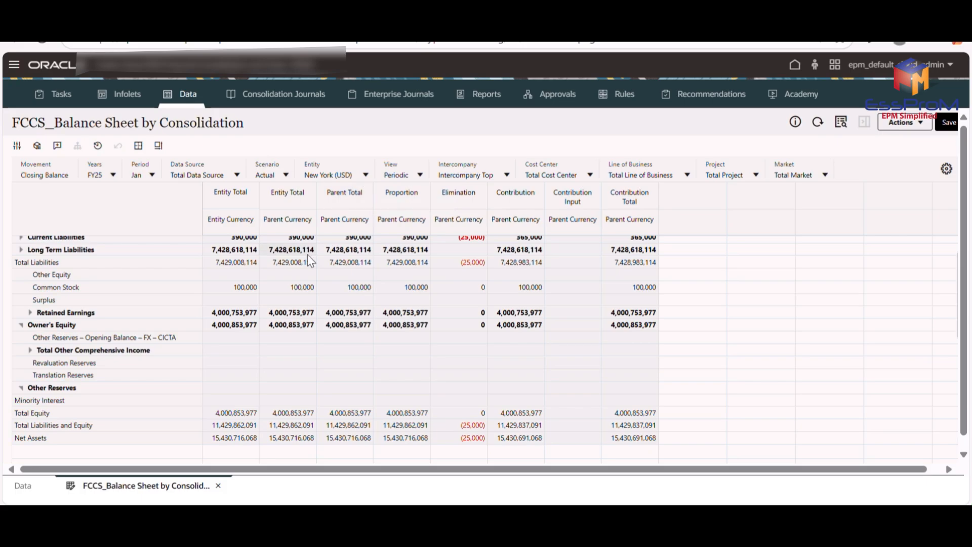
scroll(308, 254, up, 1)
scroll(302, 268, up, 3)
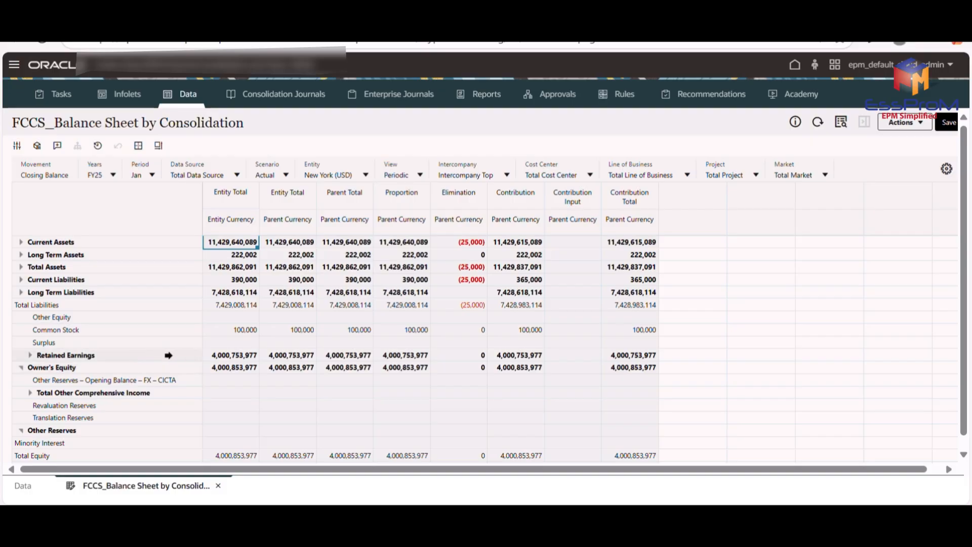
Expand Retained Earnings and examine New York's Entity Total column in parent currency through the liability and equity rows.
click(26, 357)
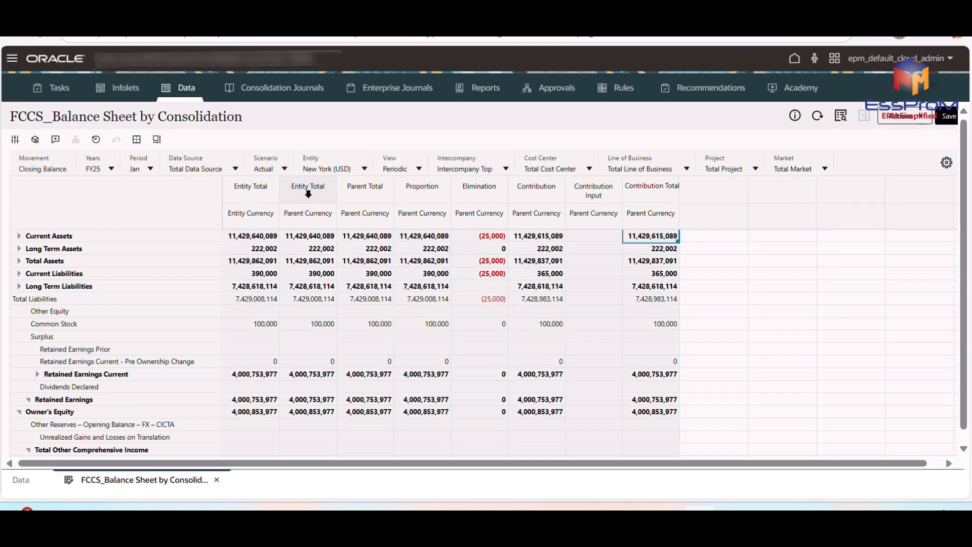
click(310, 206)
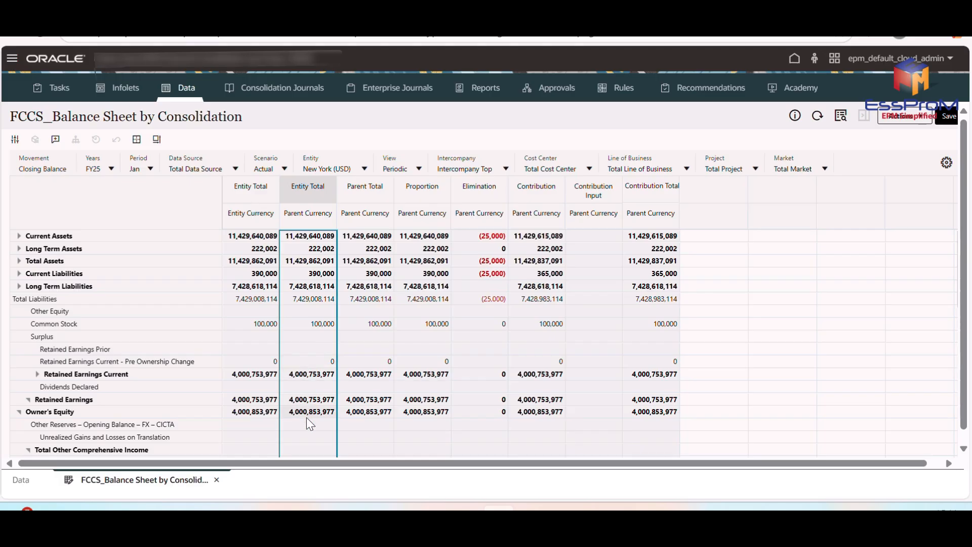
scroll(306, 419, down, 1)
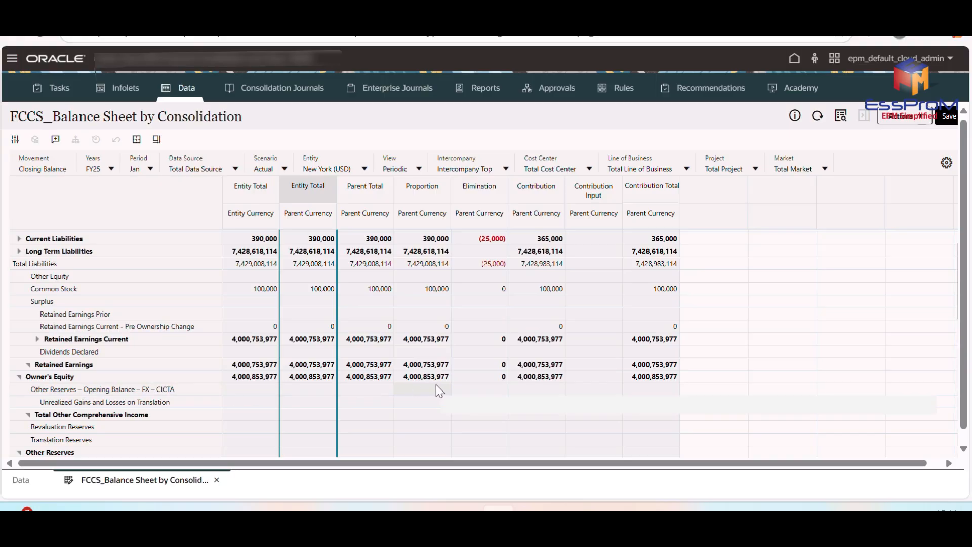
mouse_move(445, 390)
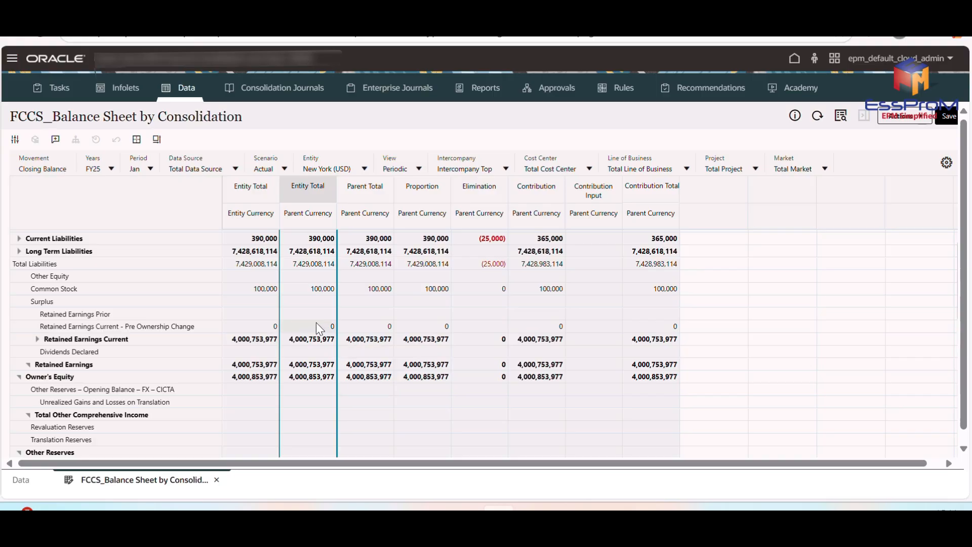
mouse_move(314, 277)
Highlight New York's Proportion column and examine its equity amounts, including Common Stock.
click(421, 189)
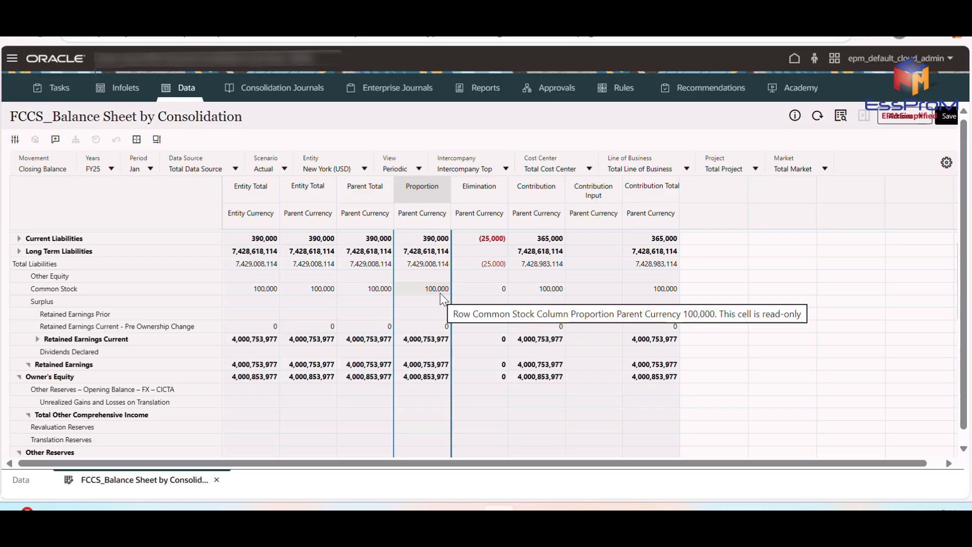
scroll(219, 396, down, 1)
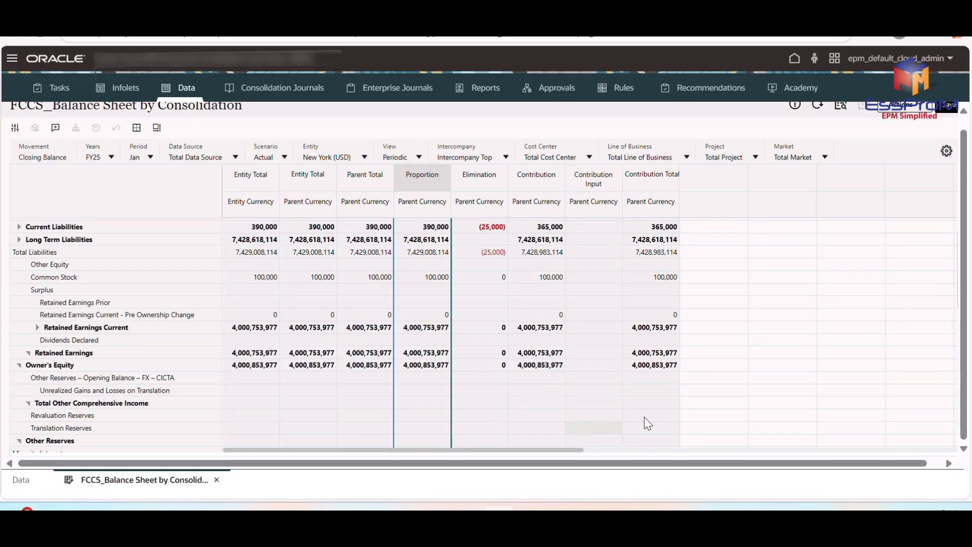
scroll(644, 417, down, 3)
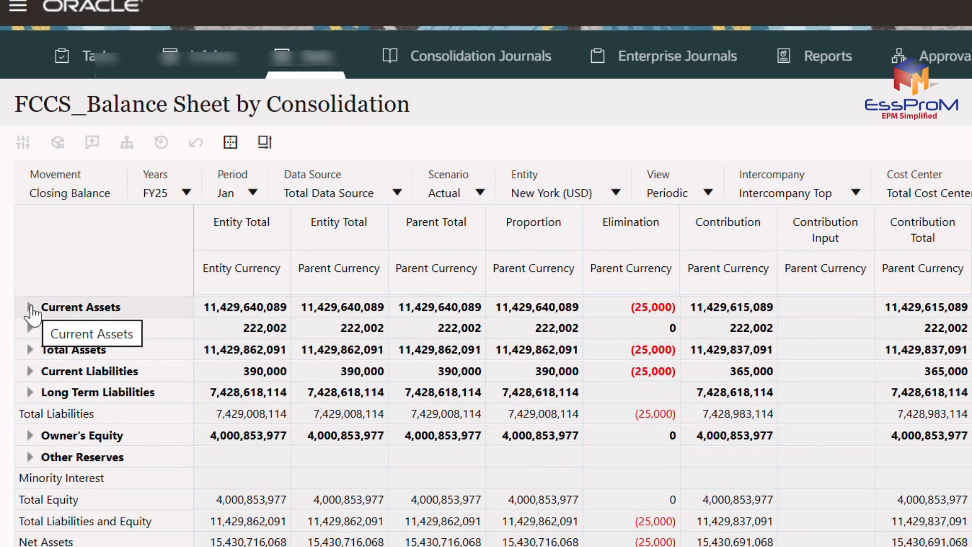
Expand Current Assets and Acct Receivable, and inspect the Elimination amount for Trade Receivables - Intercompany.
click(29, 307)
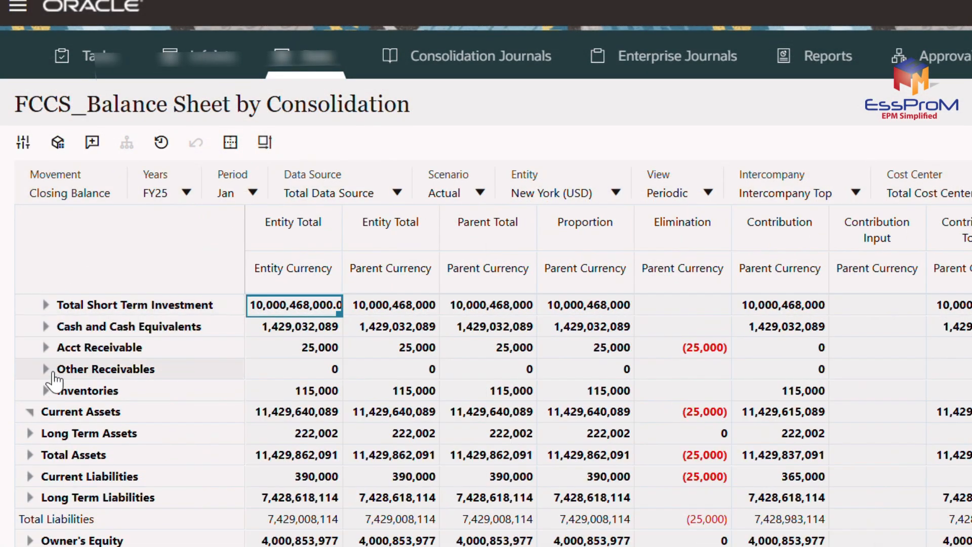
click(45, 348)
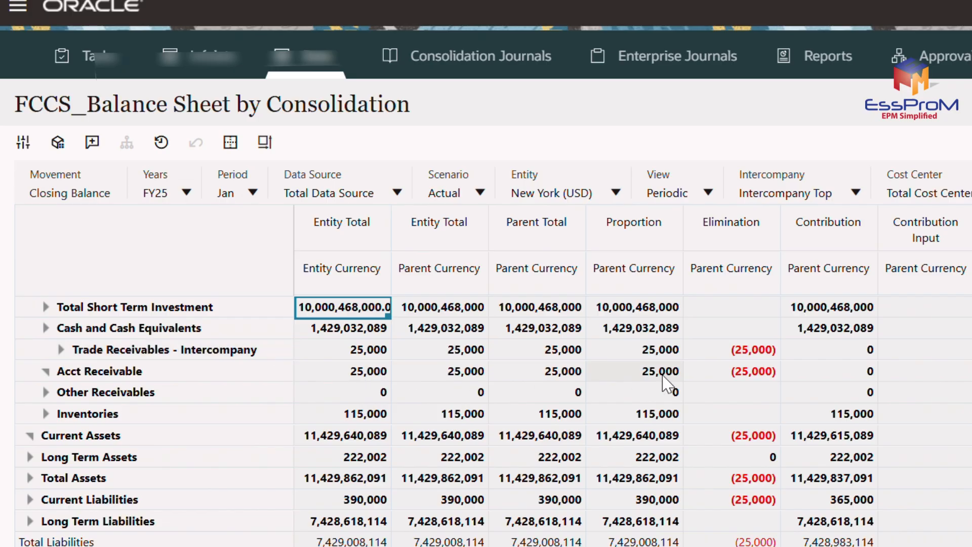
click(746, 350)
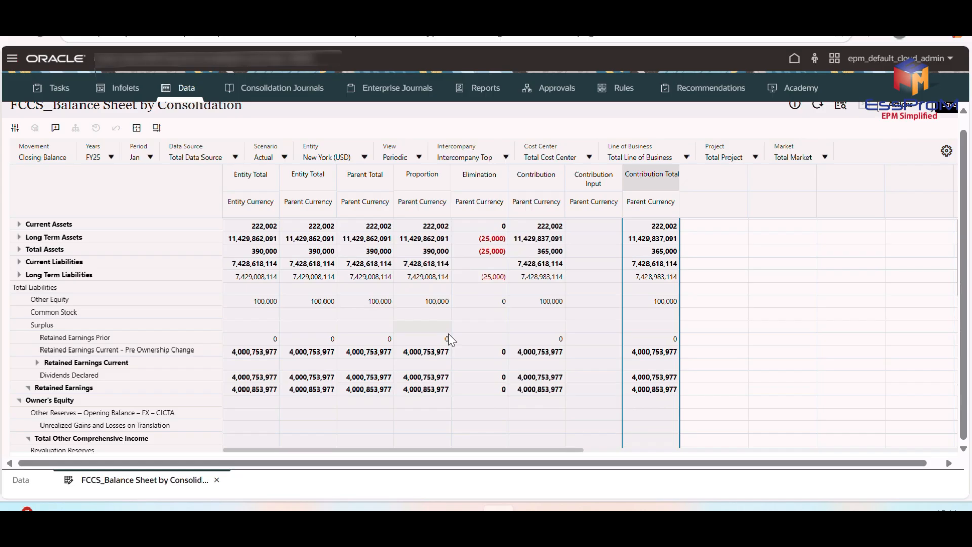
scroll(448, 333, down, 3)
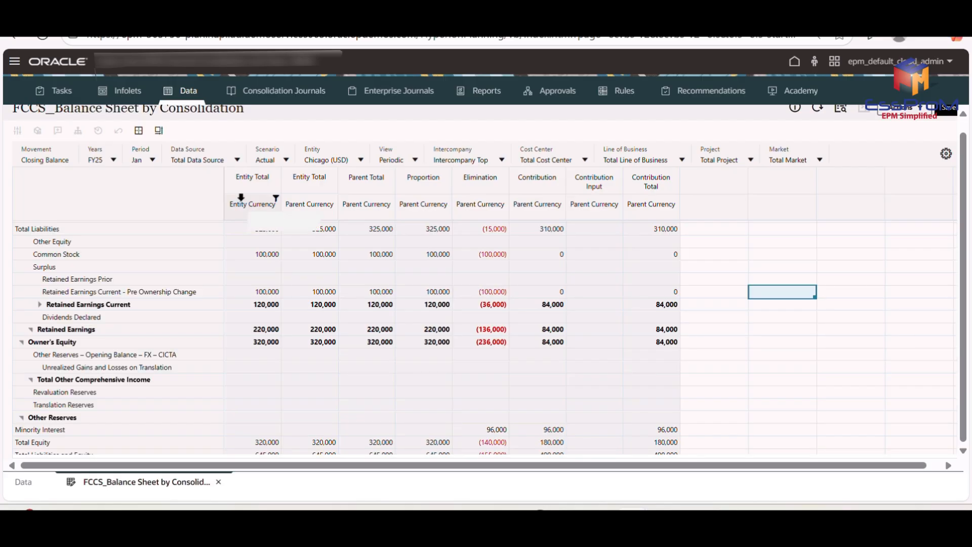
Examine Chicago's balance sheet by consolidation, going through the Entity Total columns in entity and parent currency down to Net Assets.
scroll(241, 197, up, 1)
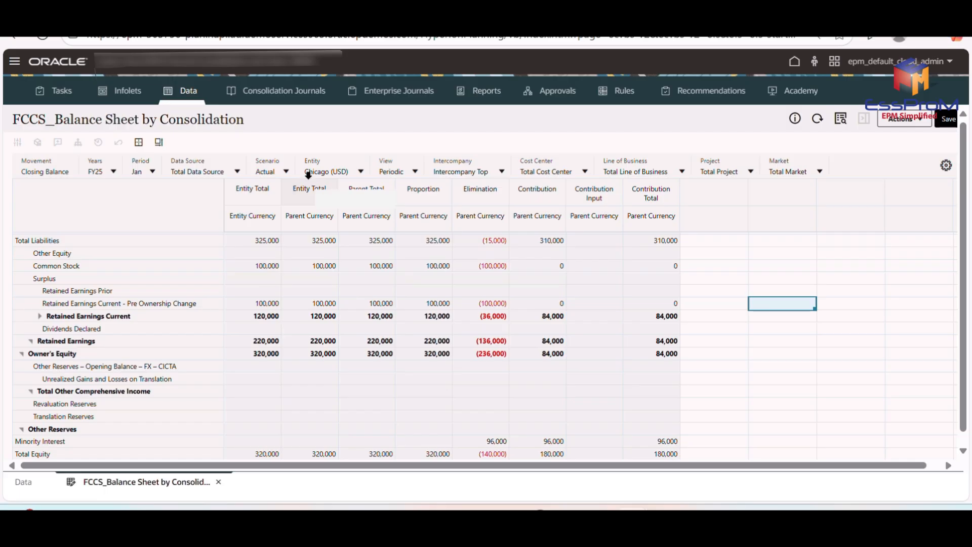
click(253, 207)
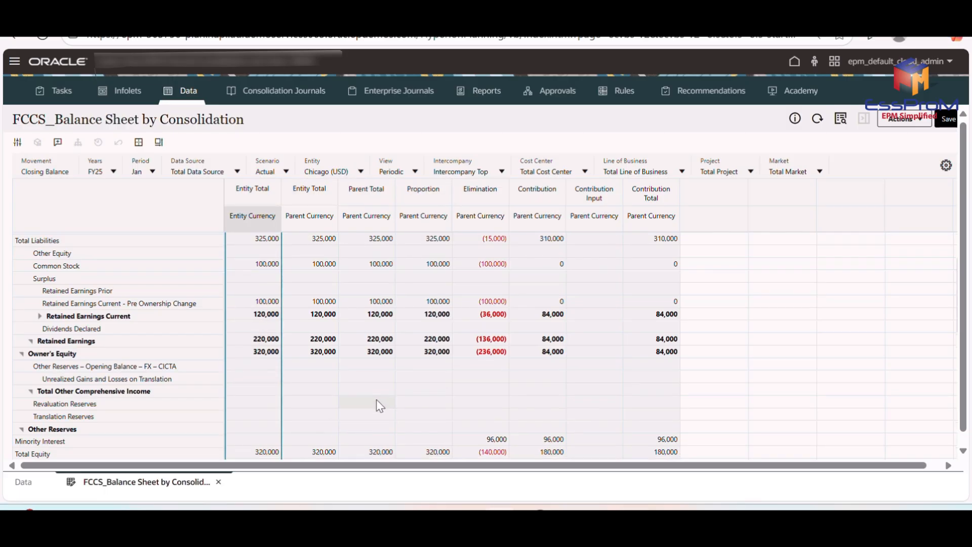
scroll(375, 399, down, 2)
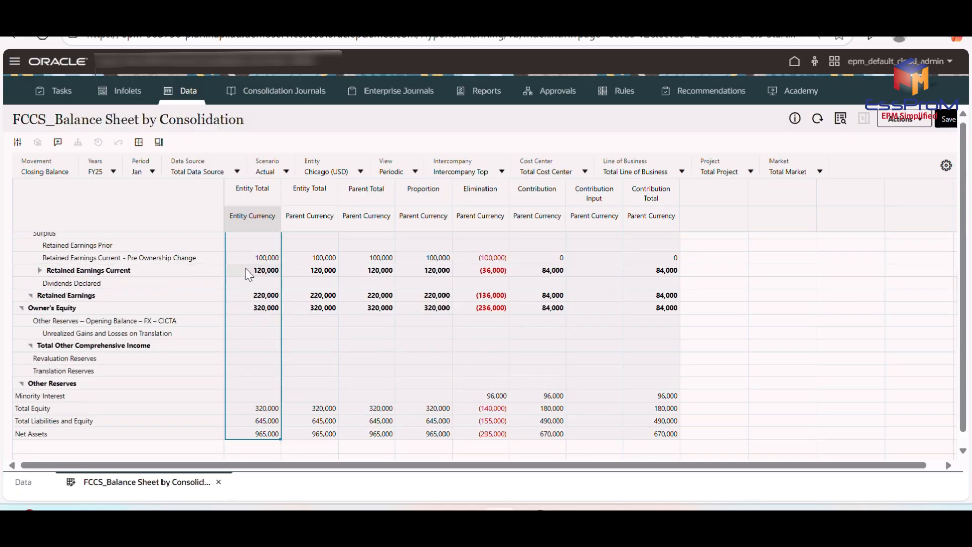
scroll(249, 273, up, 2)
click(252, 255)
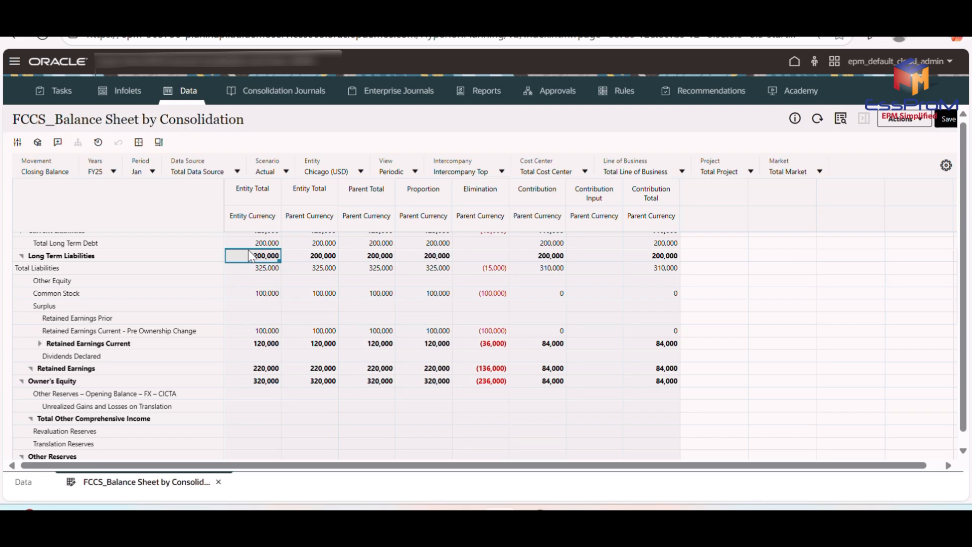
click(315, 194)
scroll(274, 304, down, 2)
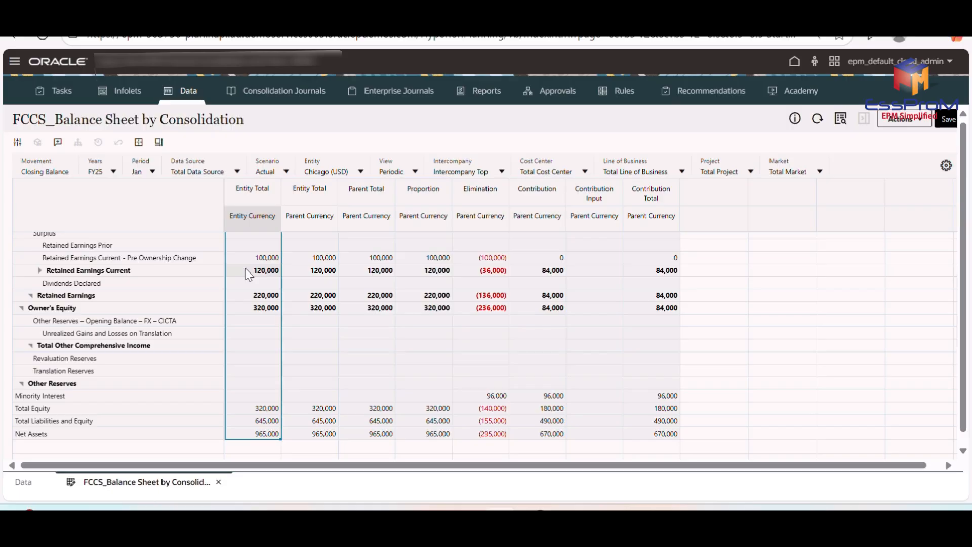
Highlight Chicago's Entity Total column in parent currency and examine its asset, liability and equity rows.
click(309, 192)
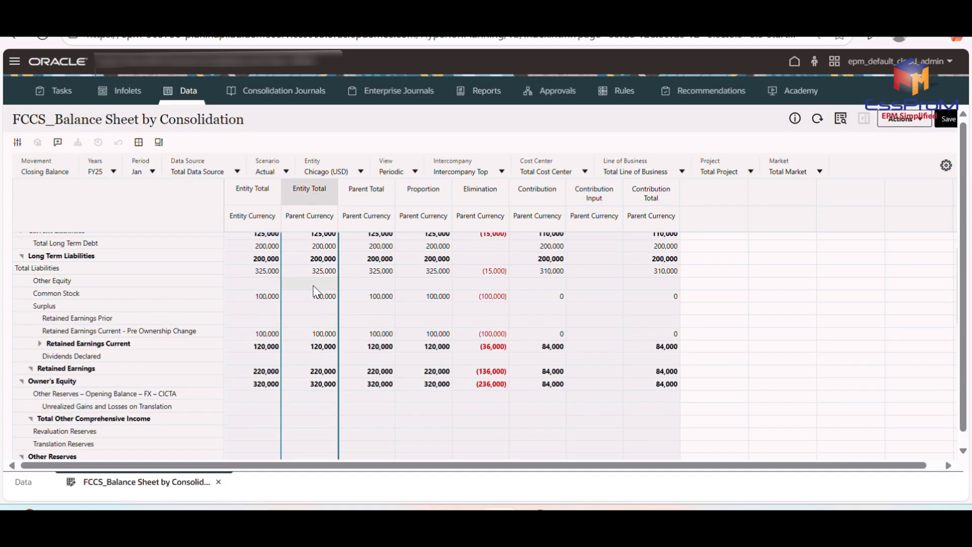
scroll(315, 291, up, 1)
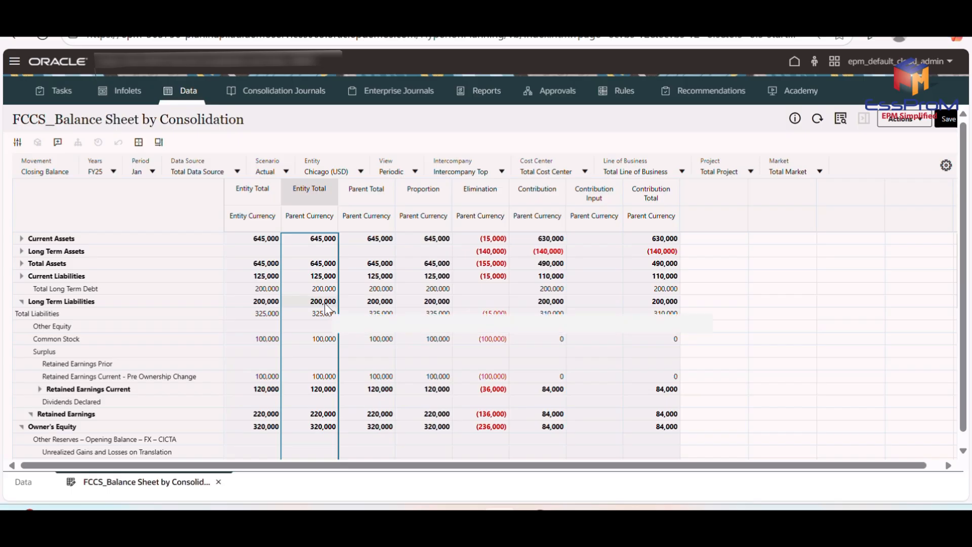
scroll(330, 385, down, 1)
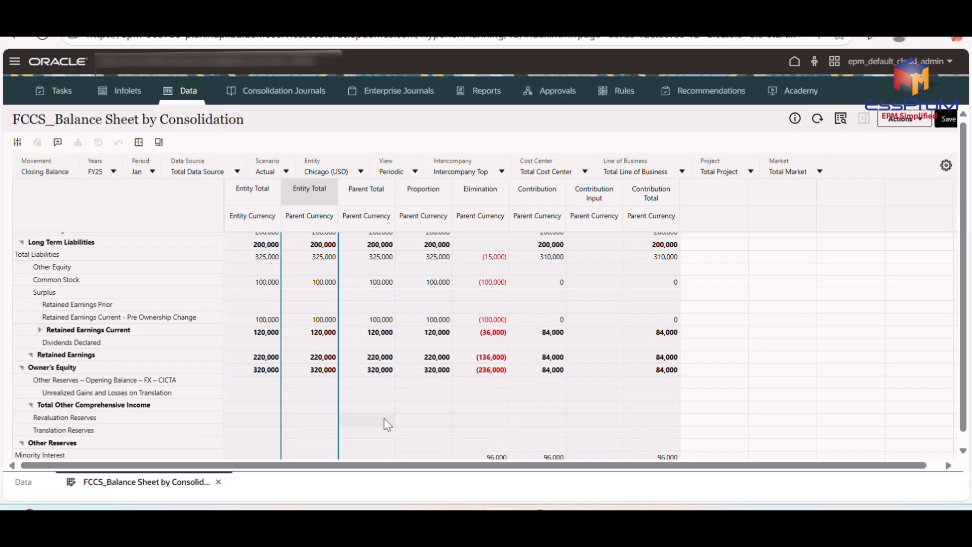
Highlight Chicago's Proportion column in parent currency and examine it from Current Assets down through the equity rows.
scroll(384, 419, up, 1)
scroll(384, 418, up, 5)
click(412, 190)
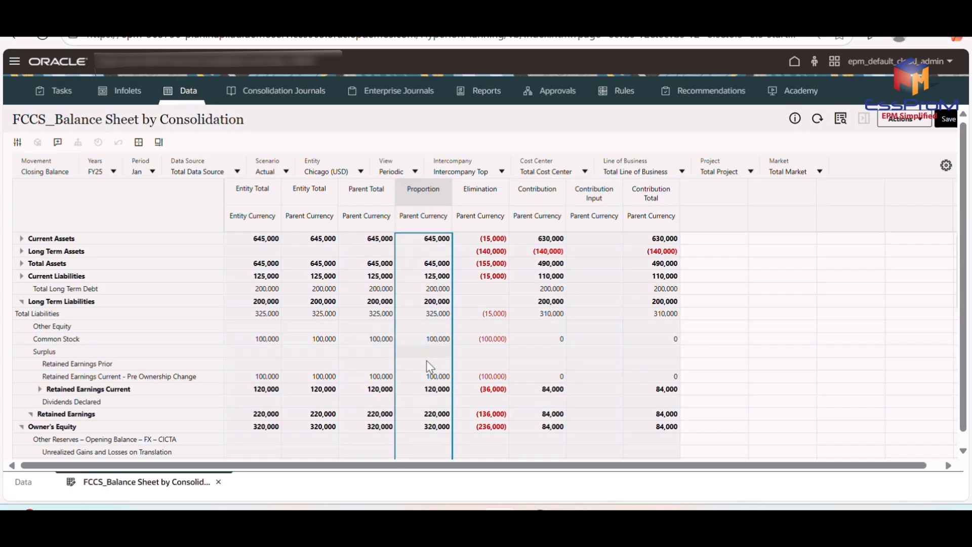
scroll(426, 369, down, 5)
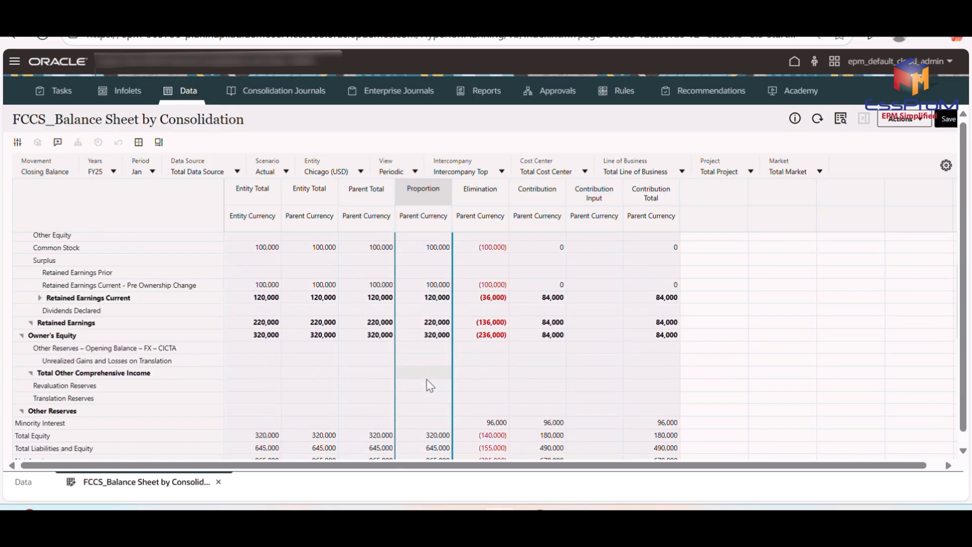
scroll(426, 379, down, 4)
scroll(426, 379, up, 4)
scroll(426, 379, up, 5)
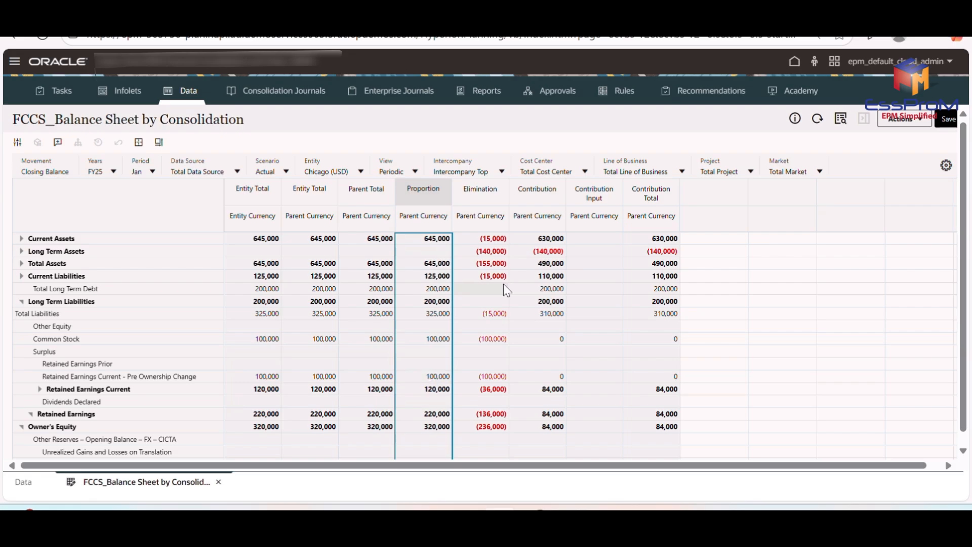
Highlight Chicago's Elimination column, and inspect the owner's equity minority interest inputs and formula on the Excel Validation Chicago sheet.
click(492, 188)
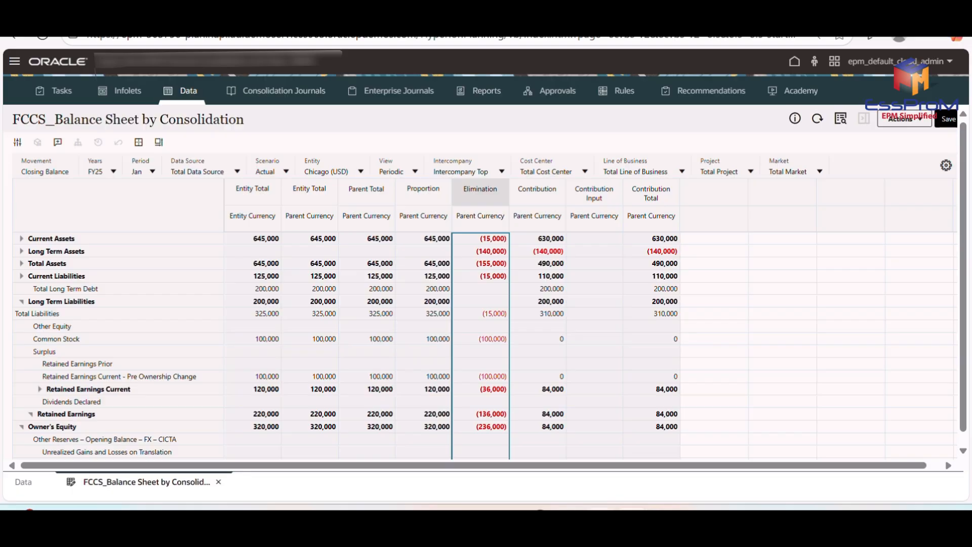
mouse_move(600, 517)
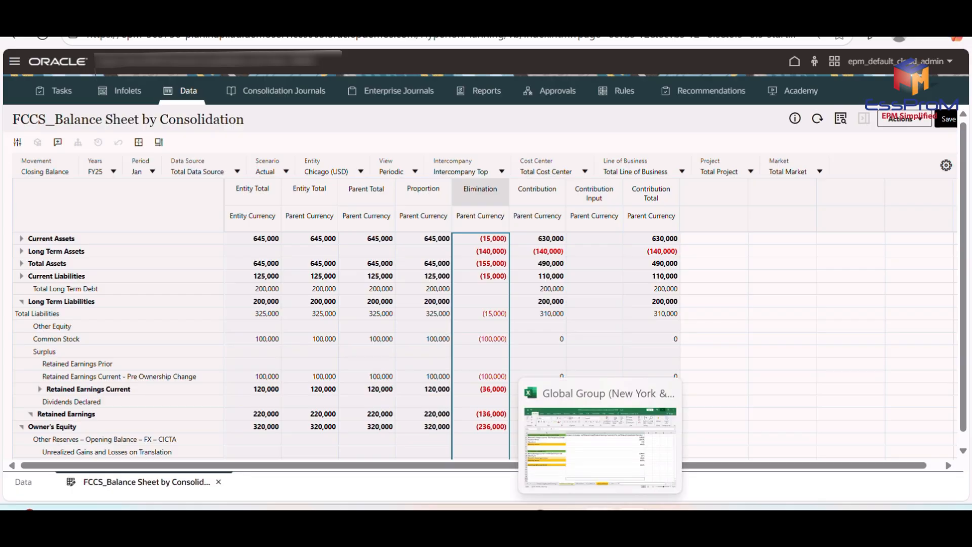
click(600, 440)
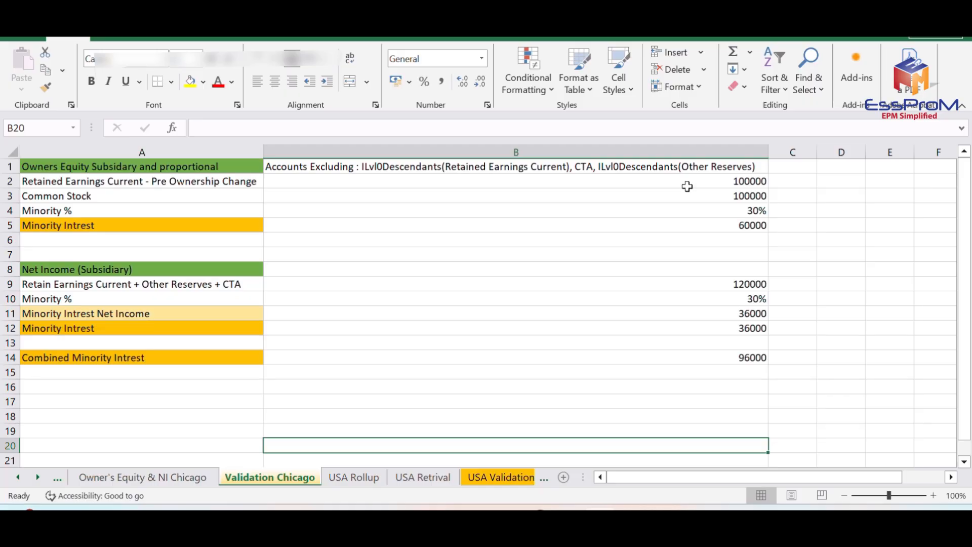
click(687, 187)
click(690, 199)
click(690, 211)
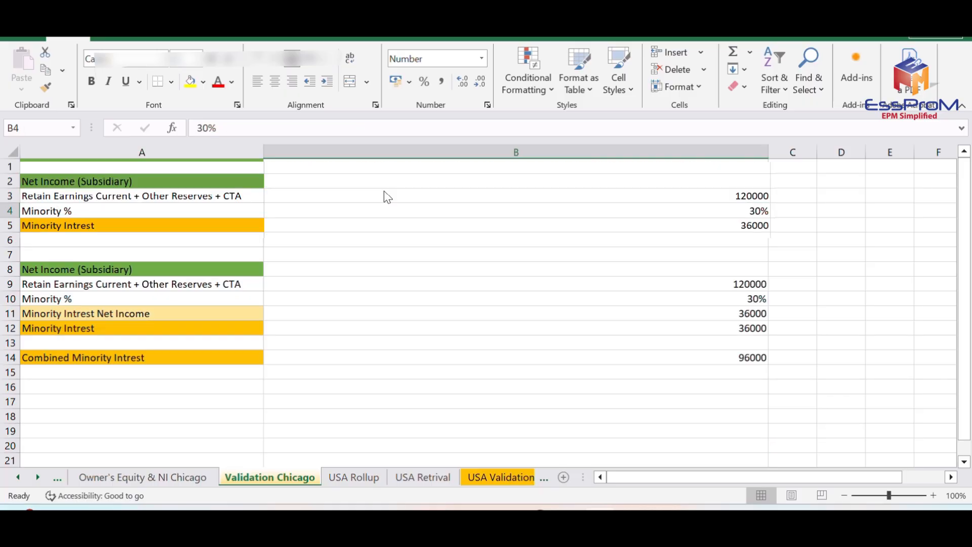
key(Down)
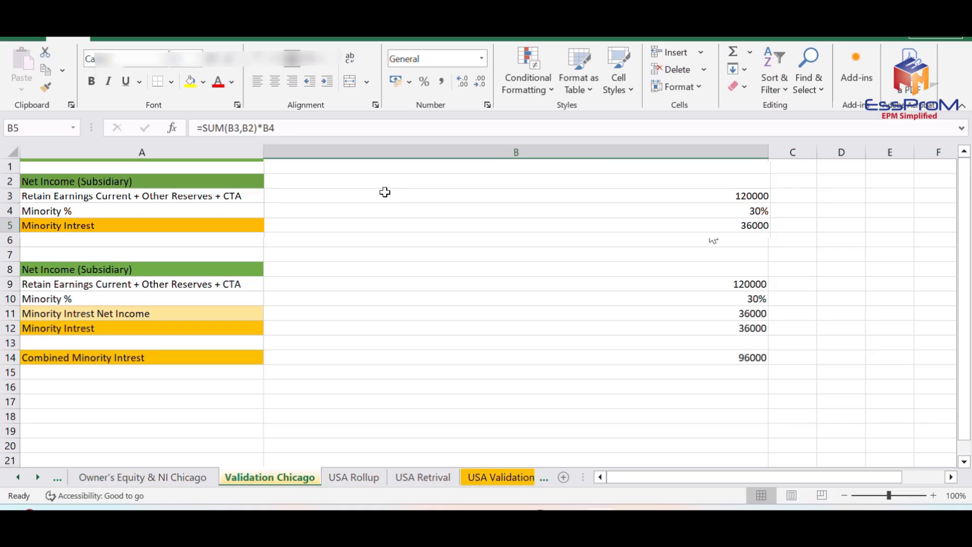
Inspect the Net Income (Subsidiary) minority interest cells and the combined minority interest formula, B9 through B14.
click(705, 286)
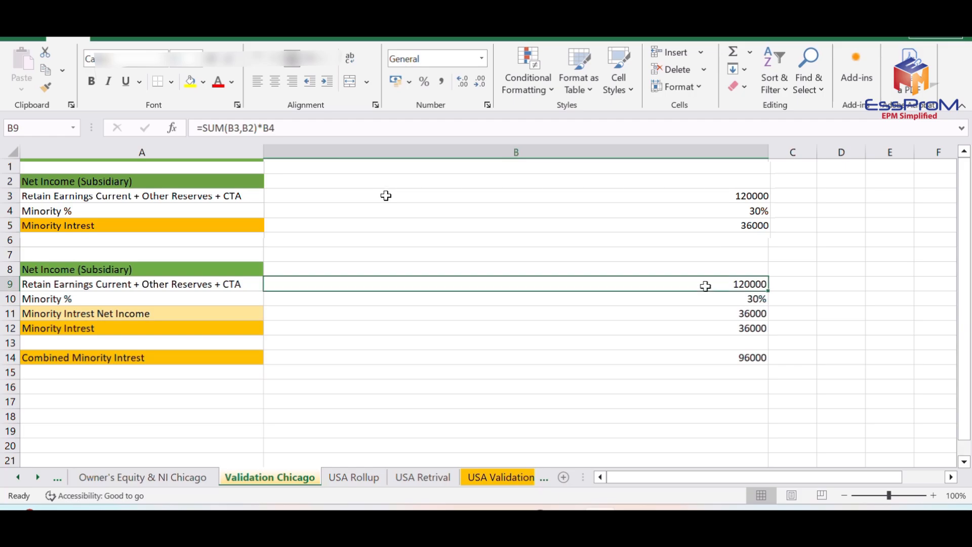
click(739, 303)
click(744, 314)
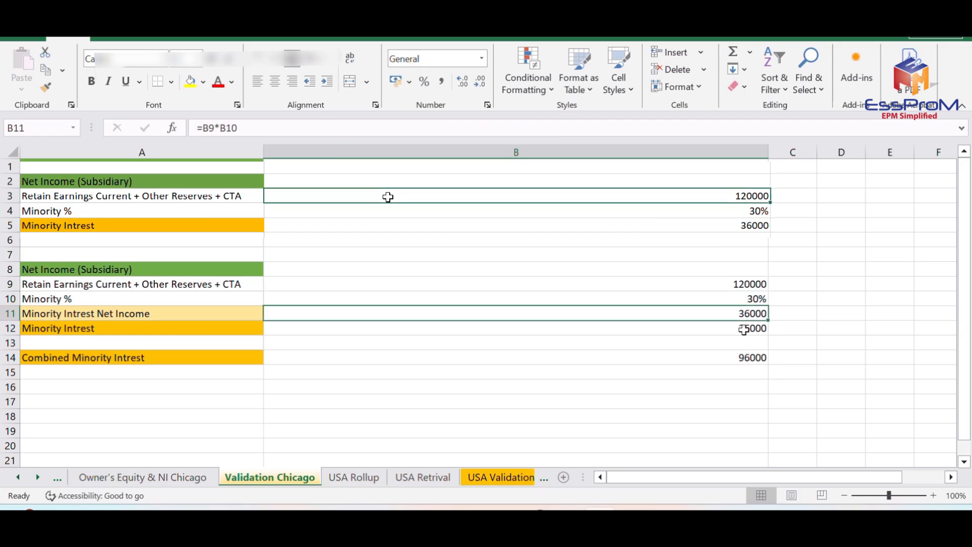
click(743, 330)
click(745, 357)
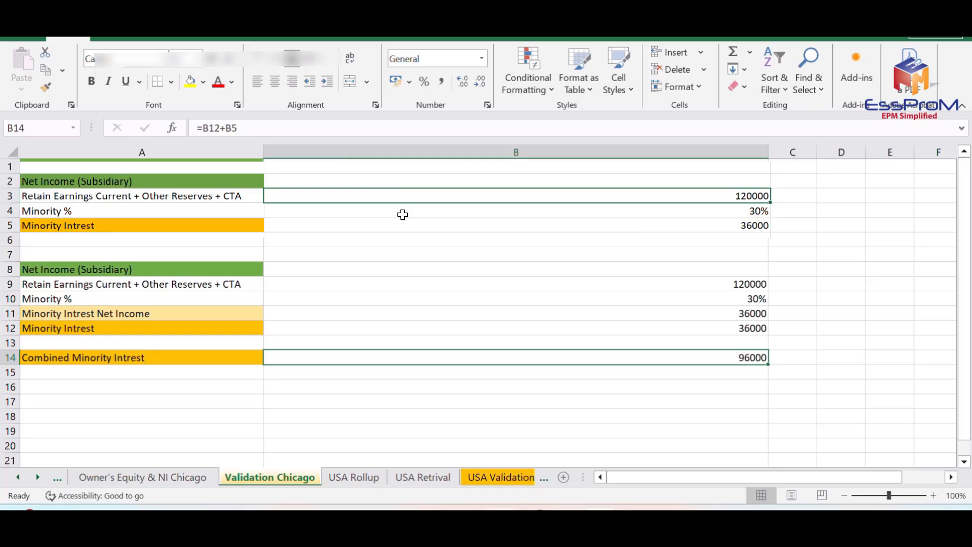
Switch back to the Oracle balance sheet and examine Chicago's highlighted Contribution column in parent currency.
click(499, 517)
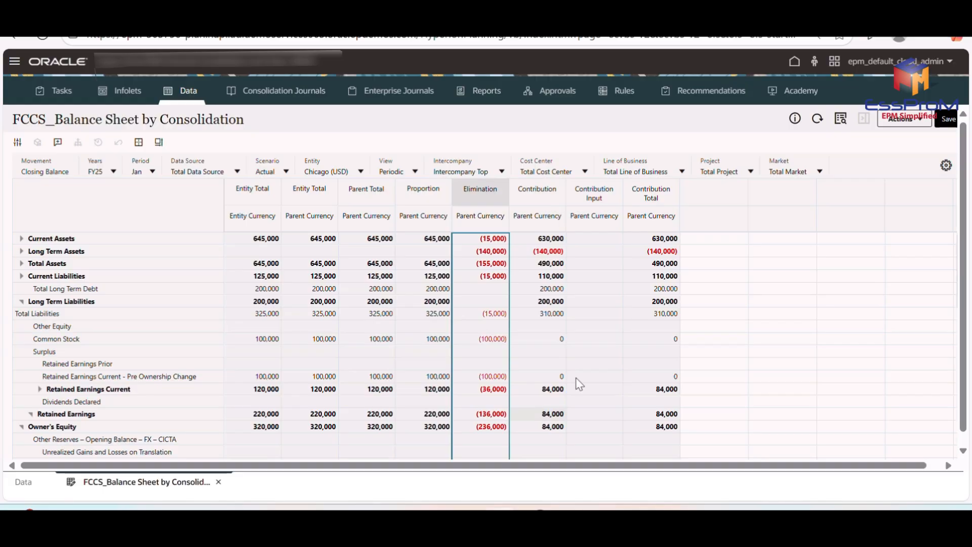
click(545, 185)
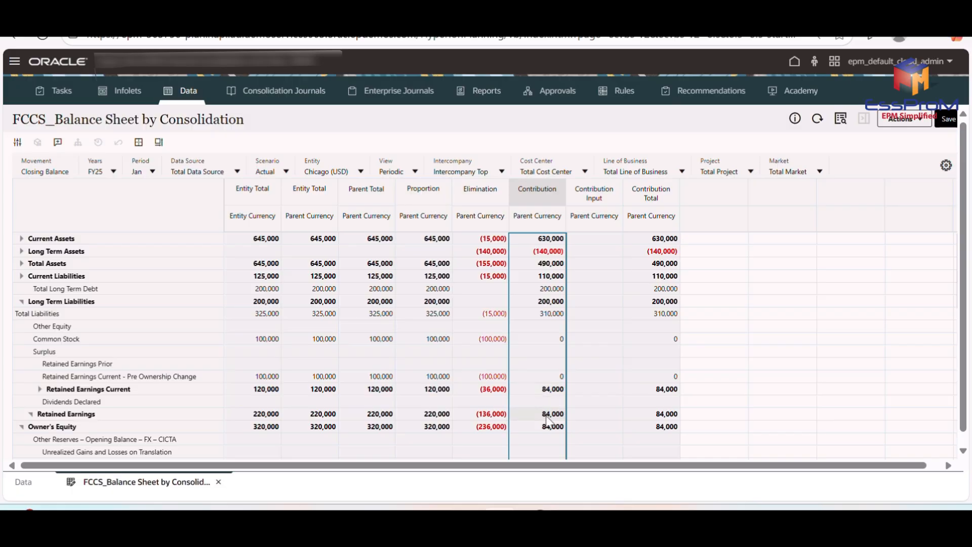
scroll(646, 408, down, 2)
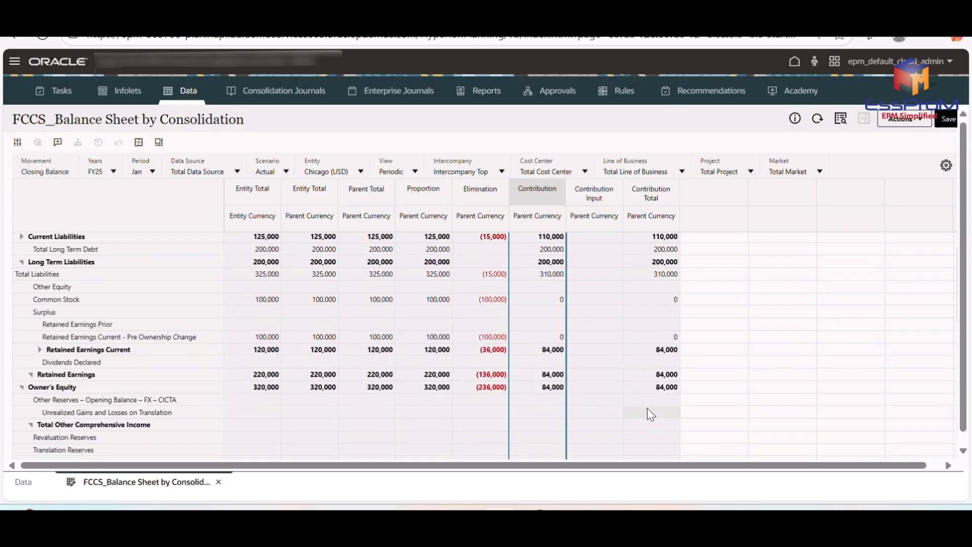
scroll(647, 408, up, 2)
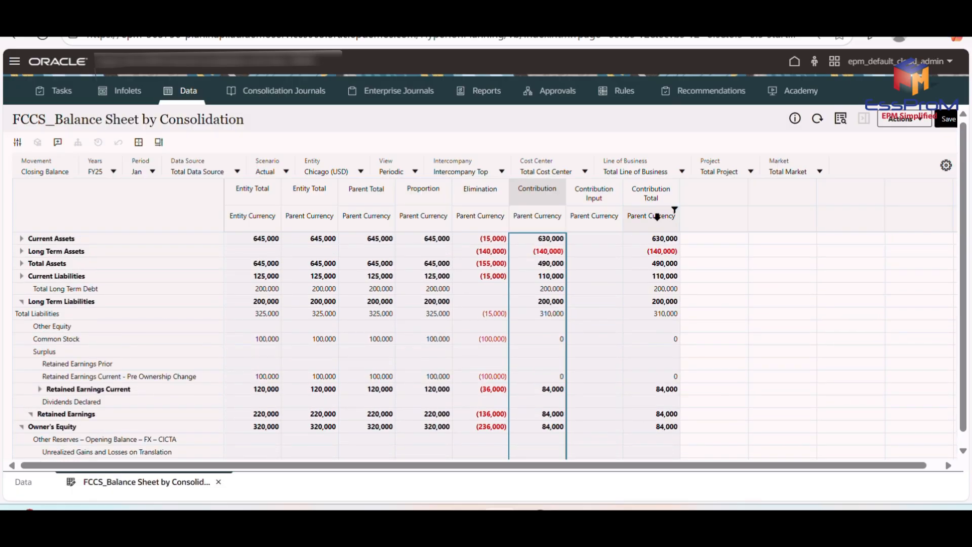
Highlight Chicago's Contribution Total column and examine it down through the equity and Minority Interest rows.
click(644, 202)
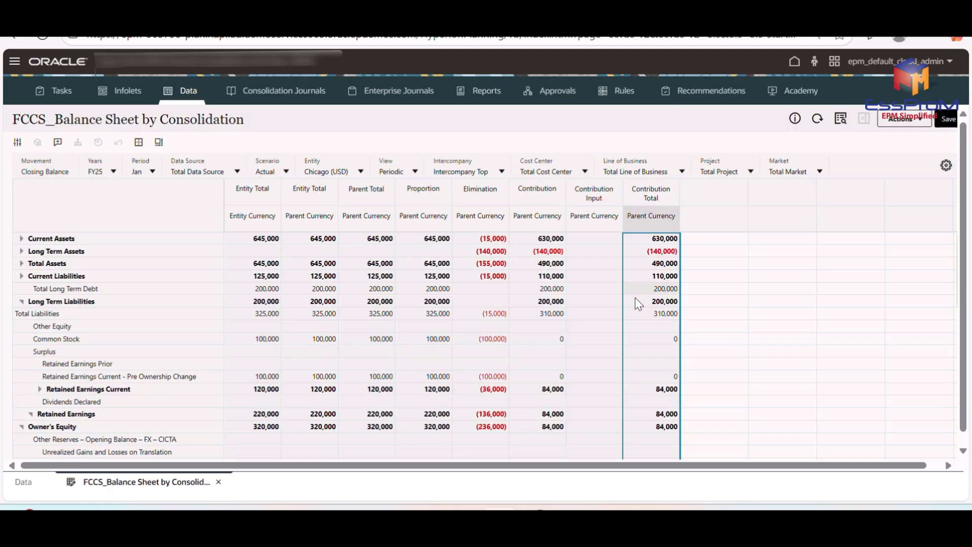
scroll(636, 408, down, 5)
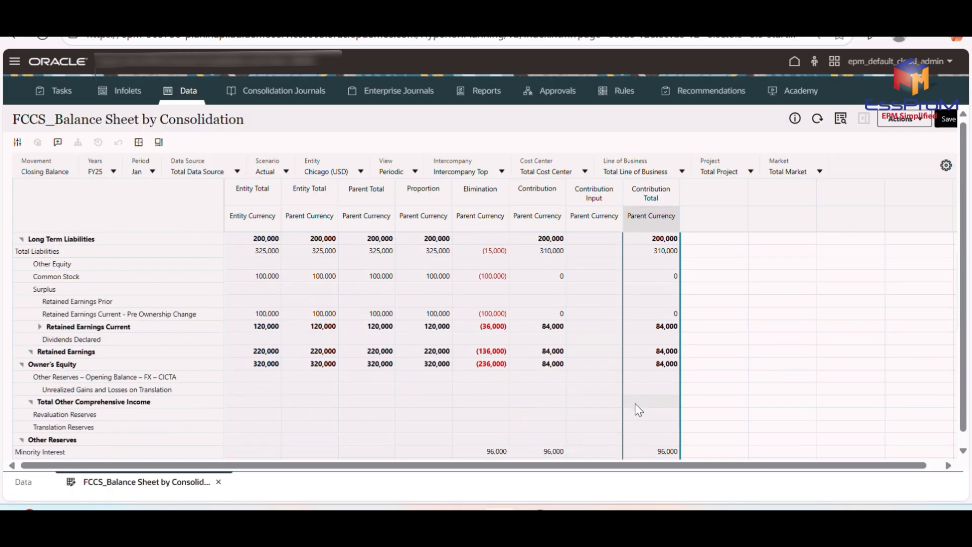
scroll(636, 404, down, 3)
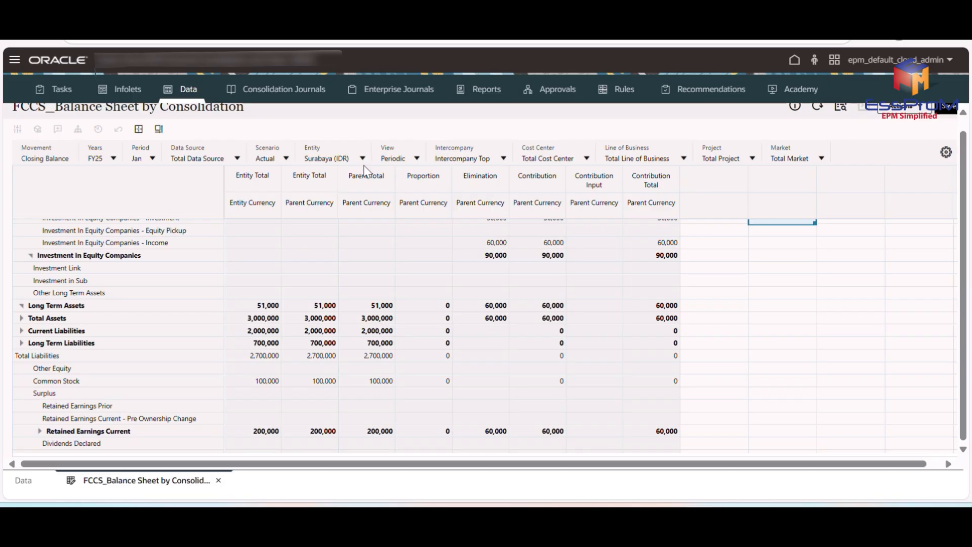
Examine Surabaya's Entity Total columns in entity and parent currency across the asset, liability and equity rows.
click(252, 178)
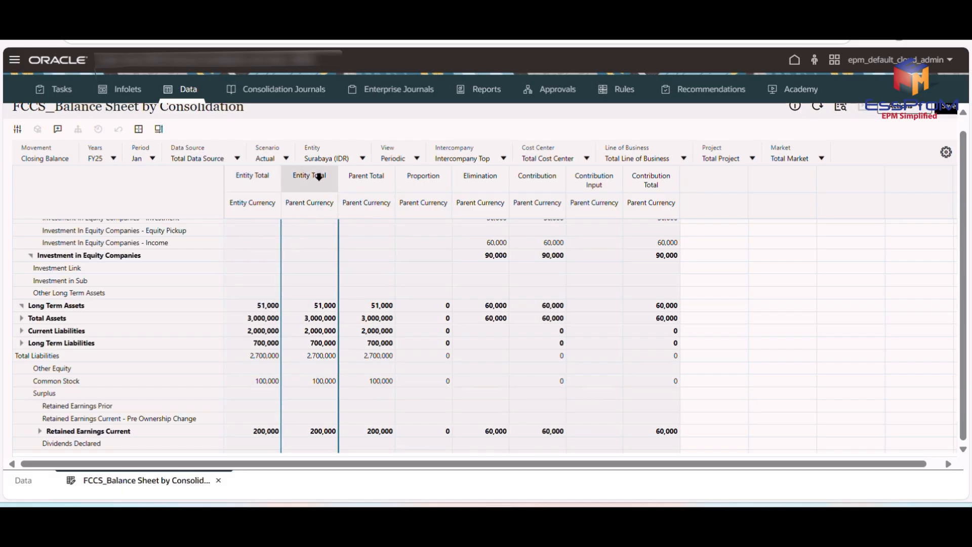
scroll(319, 371, down, 3)
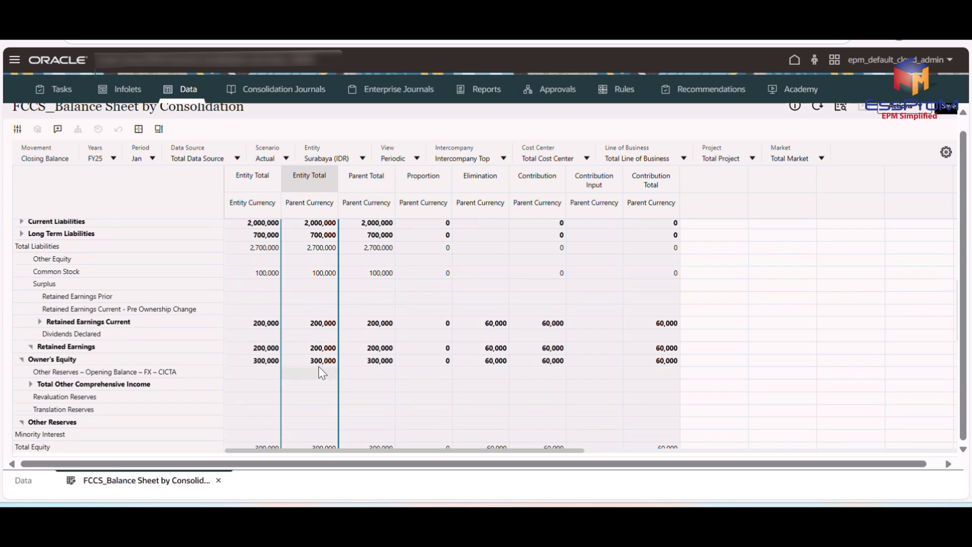
scroll(319, 370, up, 3)
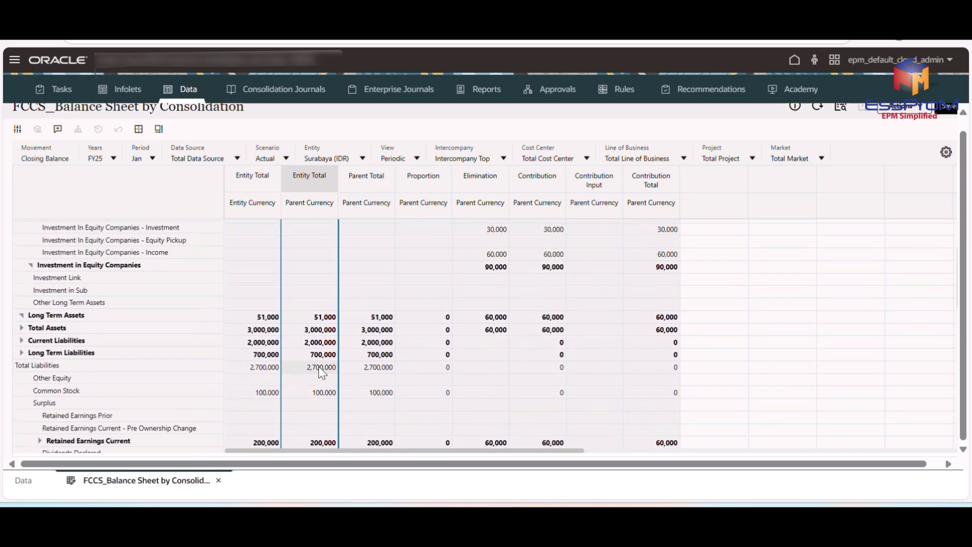
scroll(322, 373, up, 1)
scroll(320, 372, up, 2)
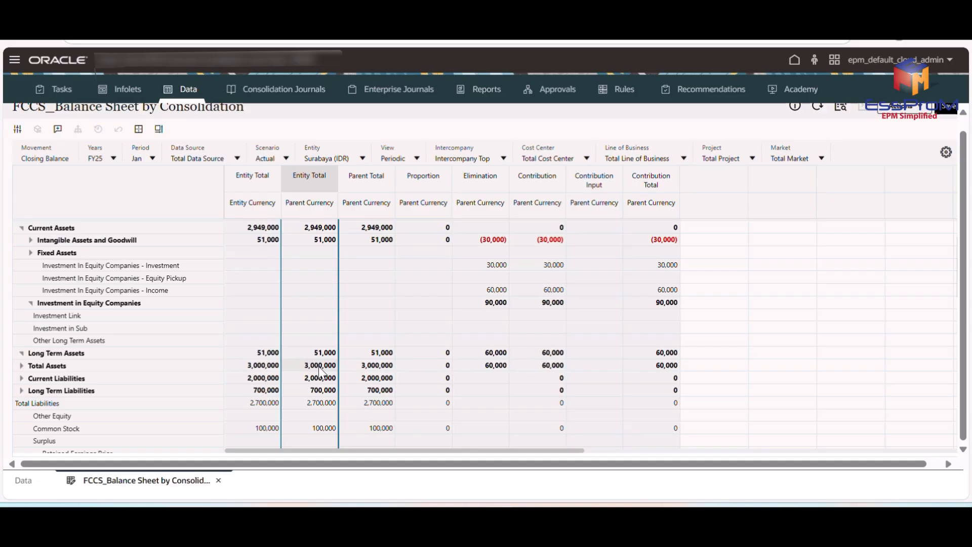
scroll(321, 374, down, 2)
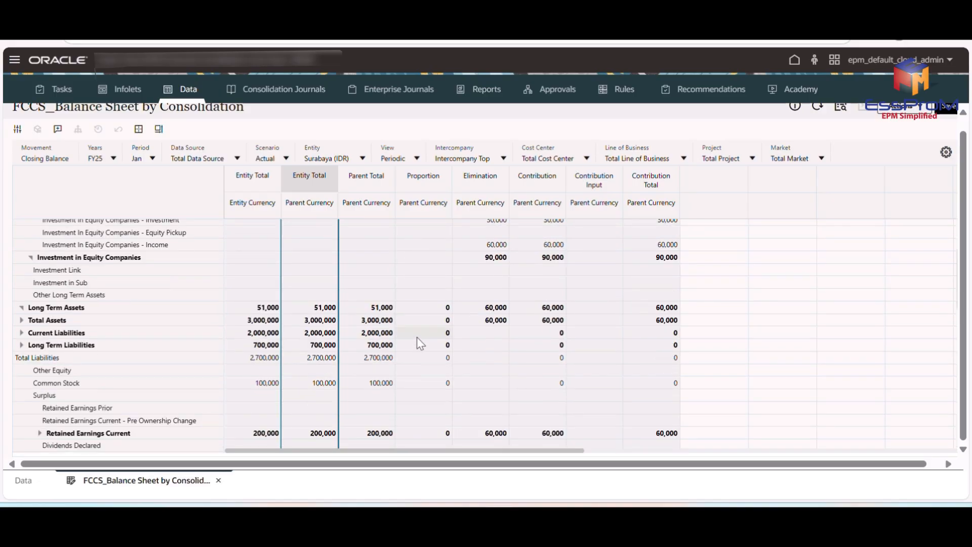
scroll(417, 336, down, 4)
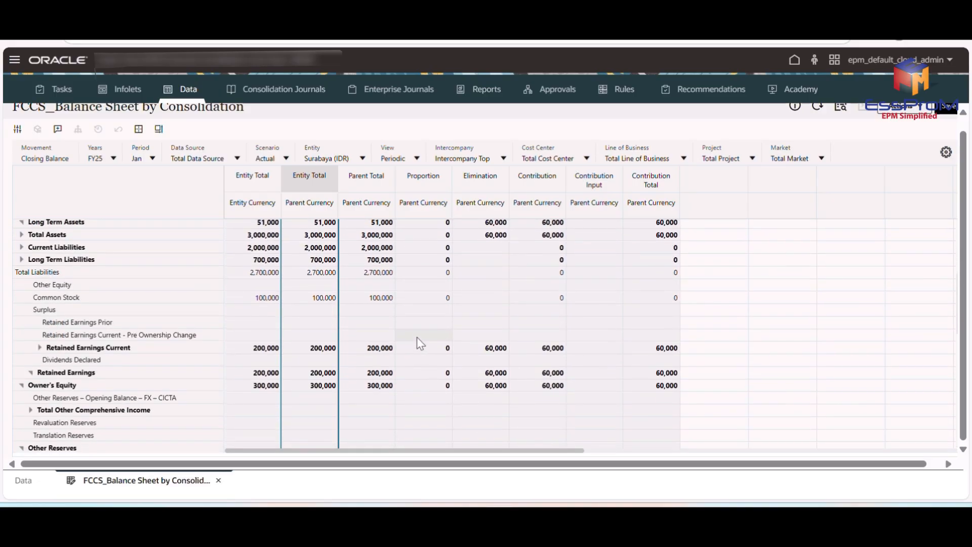
Highlight Surabaya's Proportion column and examine its amounts down to Net Assets.
scroll(417, 336, up, 4)
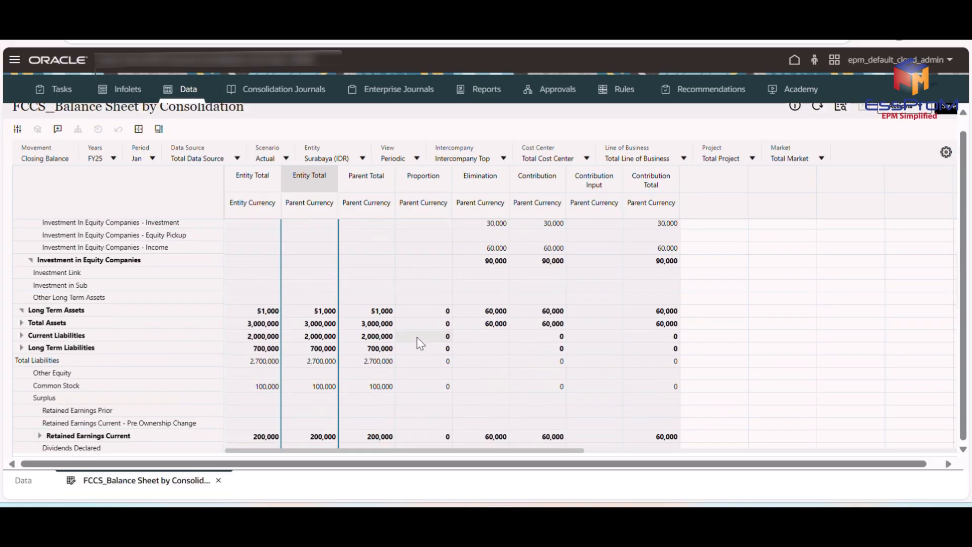
click(420, 176)
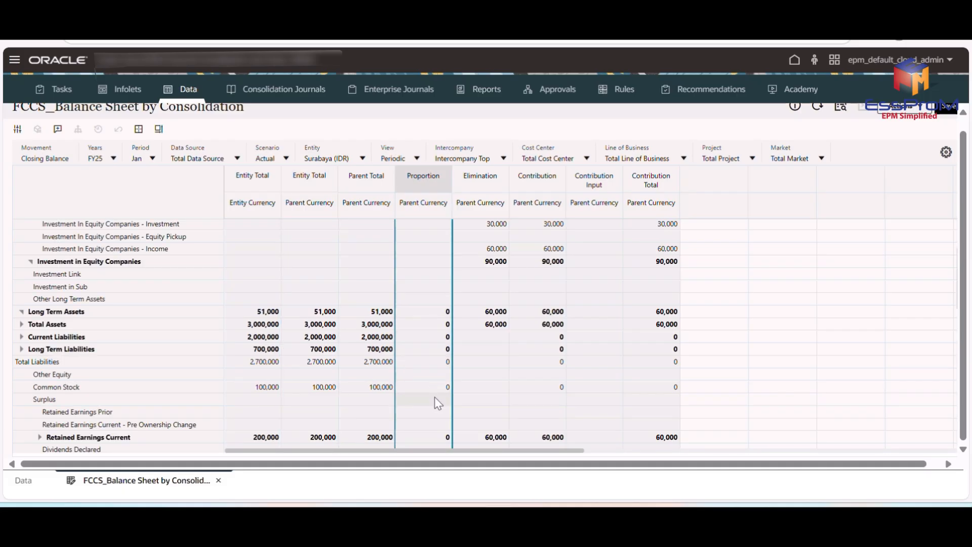
scroll(434, 397, down, 8)
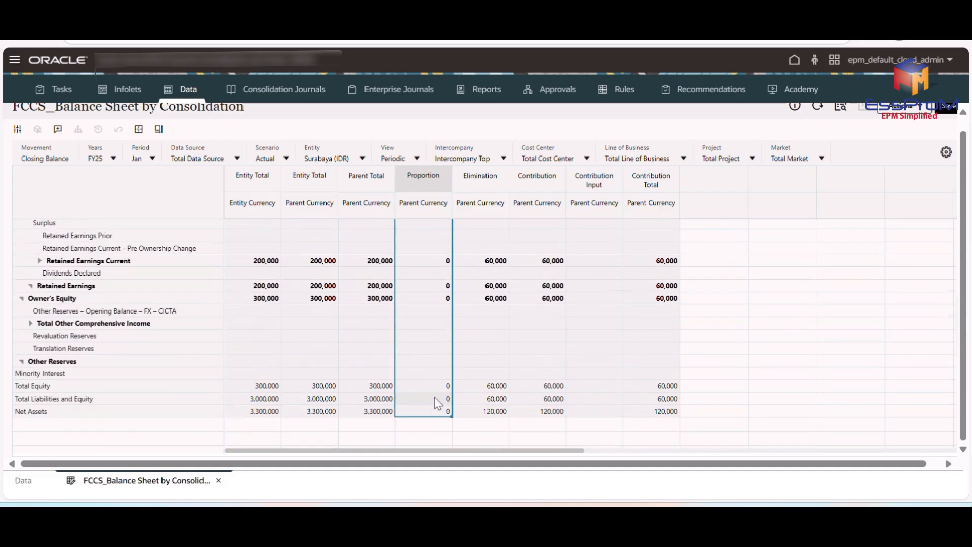
scroll(435, 397, up, 8)
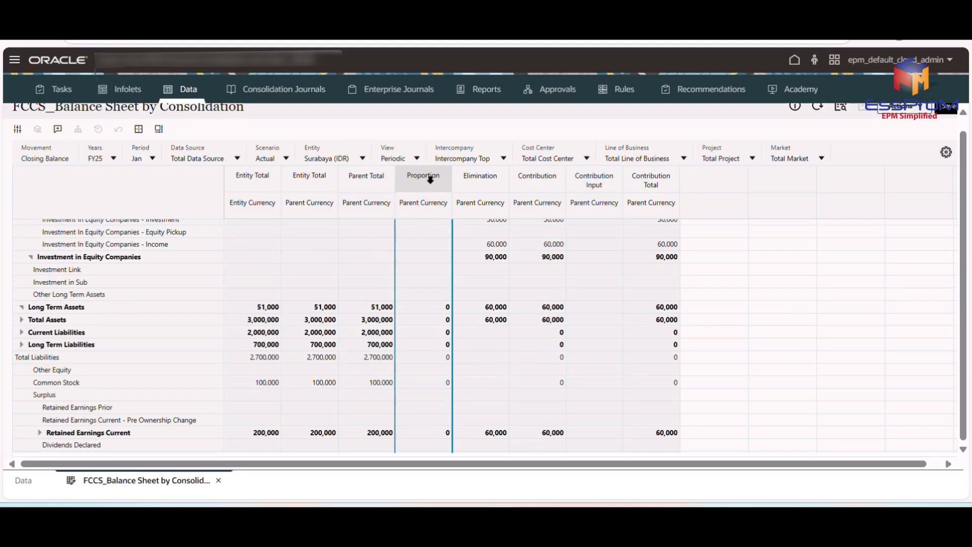
Highlight Surabaya's Elimination column and examine its amounts from Intangible Assets and Goodwill down to Retained Earnings.
scroll(501, 247, up, 3)
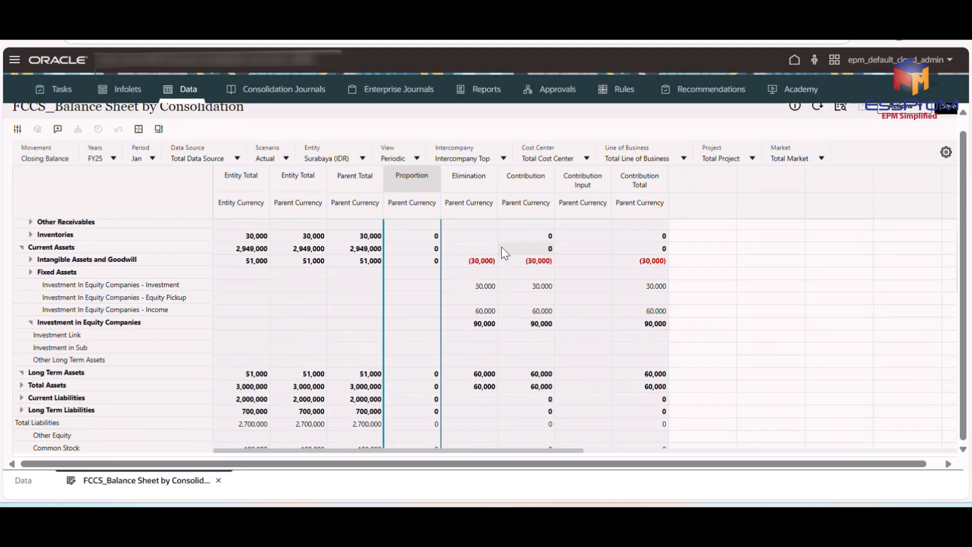
scroll(501, 247, up, 2)
scroll(500, 245, up, 1)
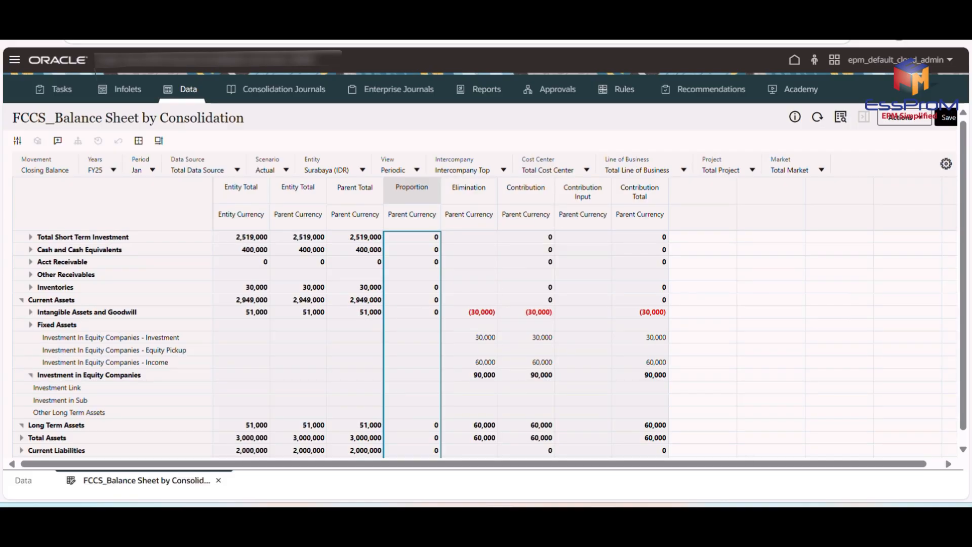
click(476, 209)
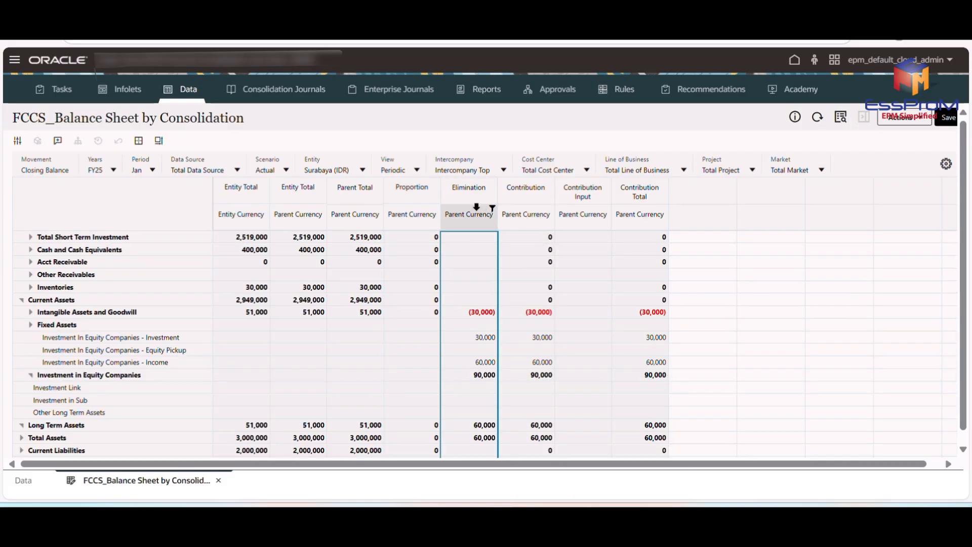
scroll(476, 345, down, 2)
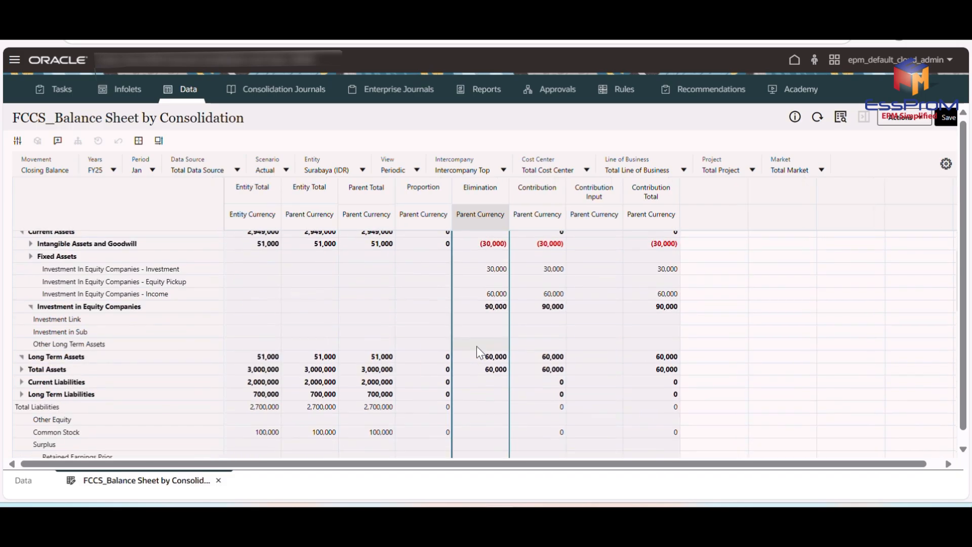
scroll(475, 345, down, 2)
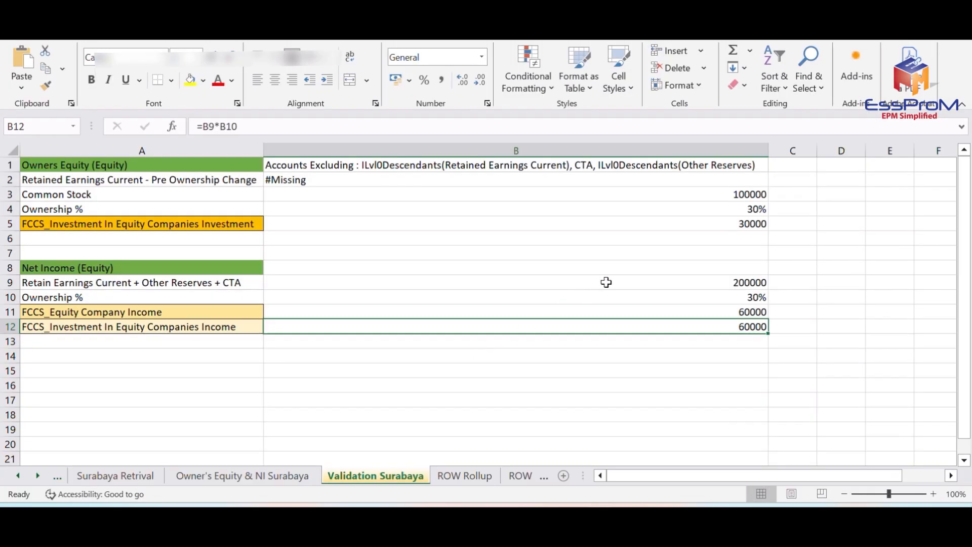
Switch to Excel's Validation Surabaya sheet and check the Net Income (Equity) calculation in cells B9 through B12.
click(608, 282)
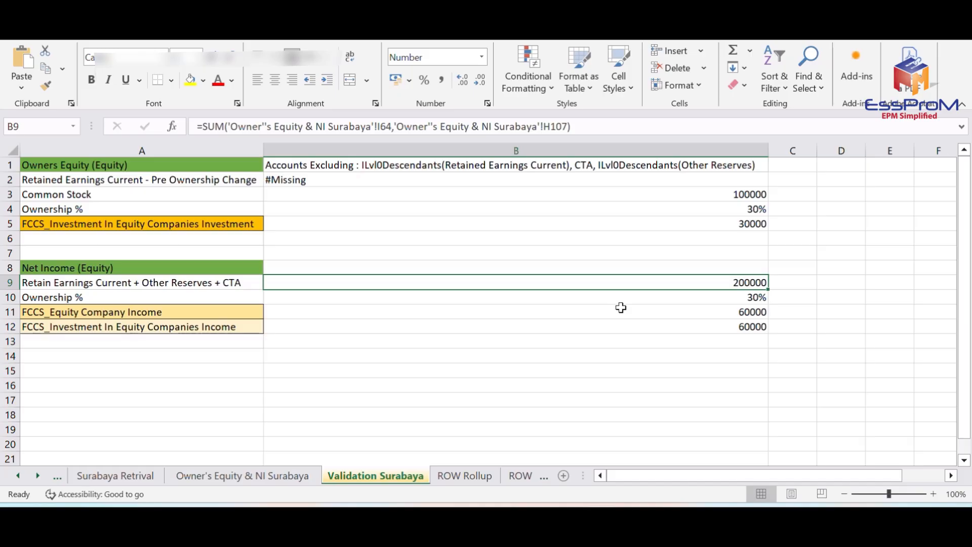
click(615, 294)
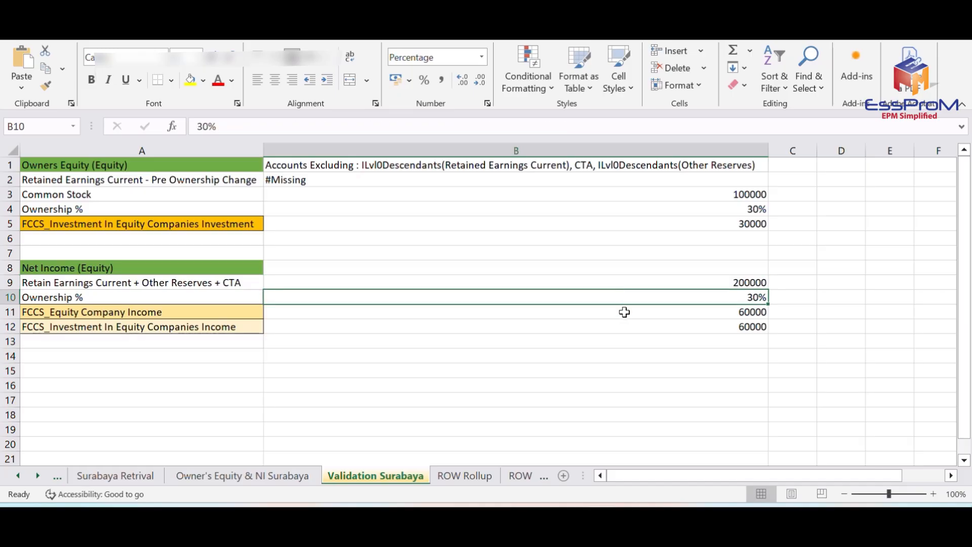
click(625, 314)
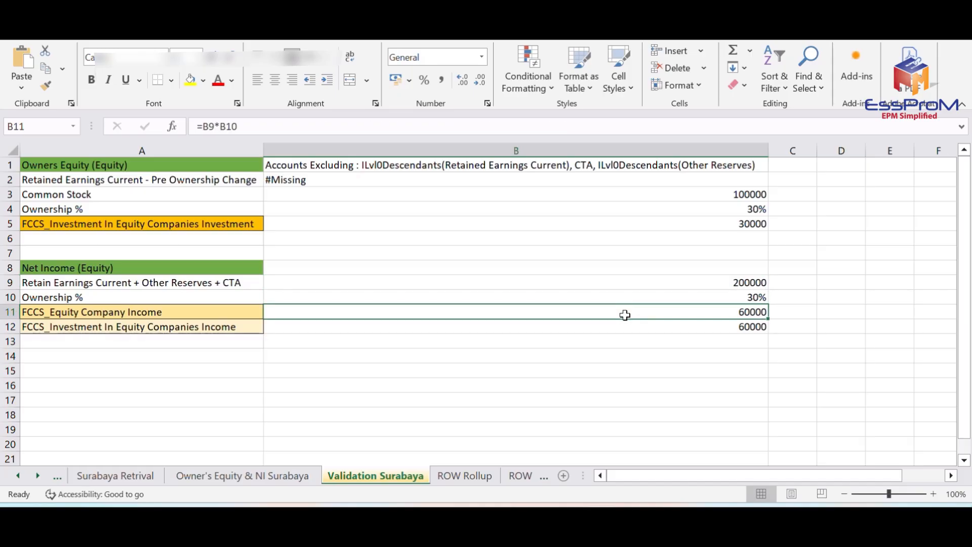
click(629, 326)
Switch back to the Oracle balance sheet and compare Surabaya's Elimination amounts in the equity and Investment in Equity Companies rows.
key(alt+Tab)
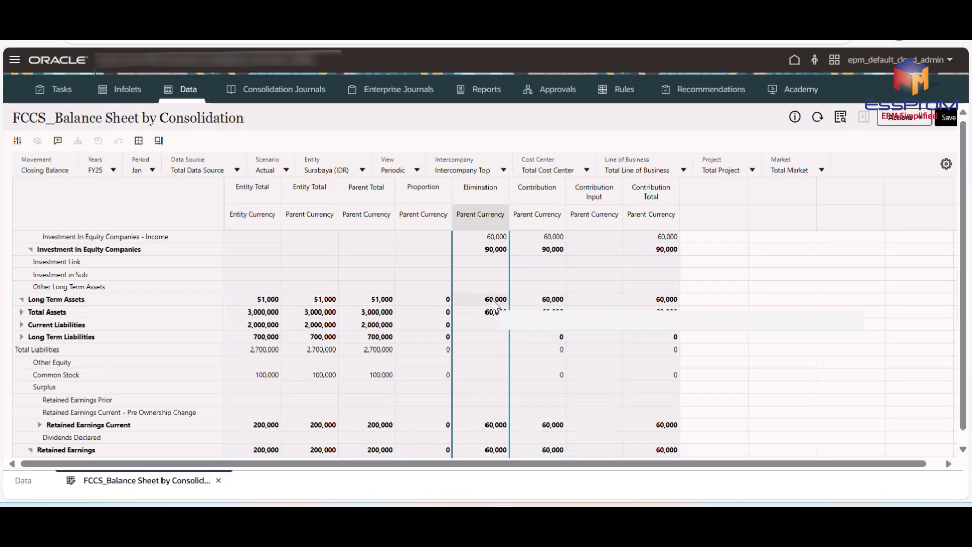
scroll(494, 303, down, 5)
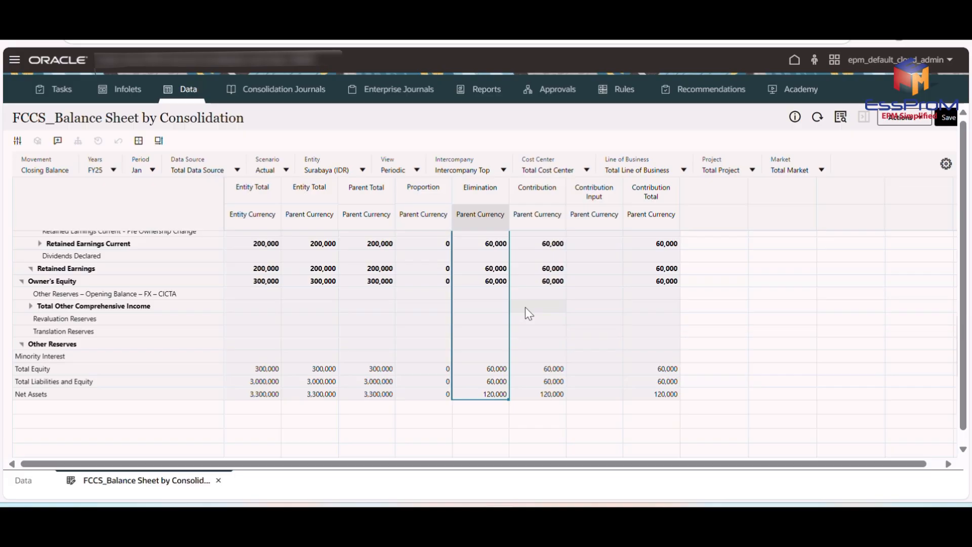
scroll(526, 313, up, 2)
scroll(526, 309, up, 5)
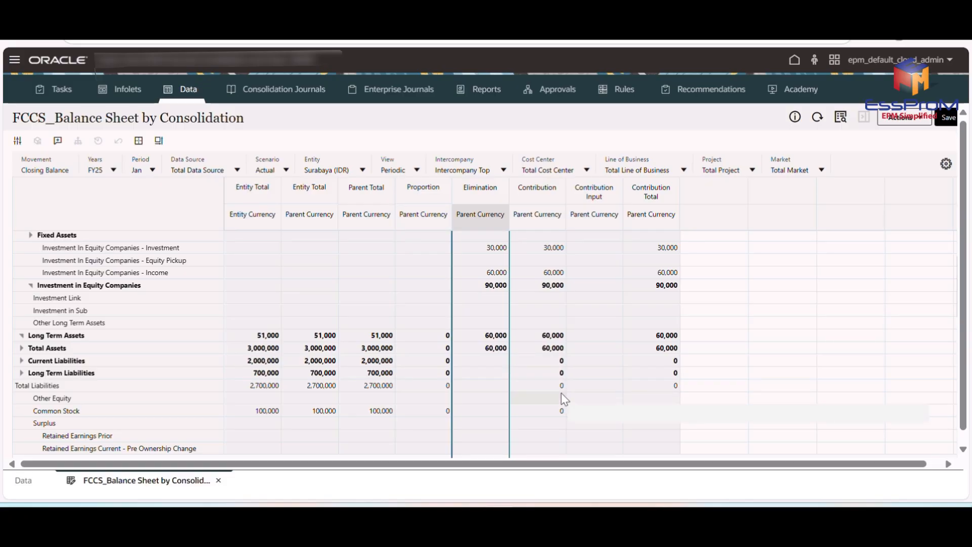
scroll(560, 393, down, 1)
scroll(561, 393, up, 3)
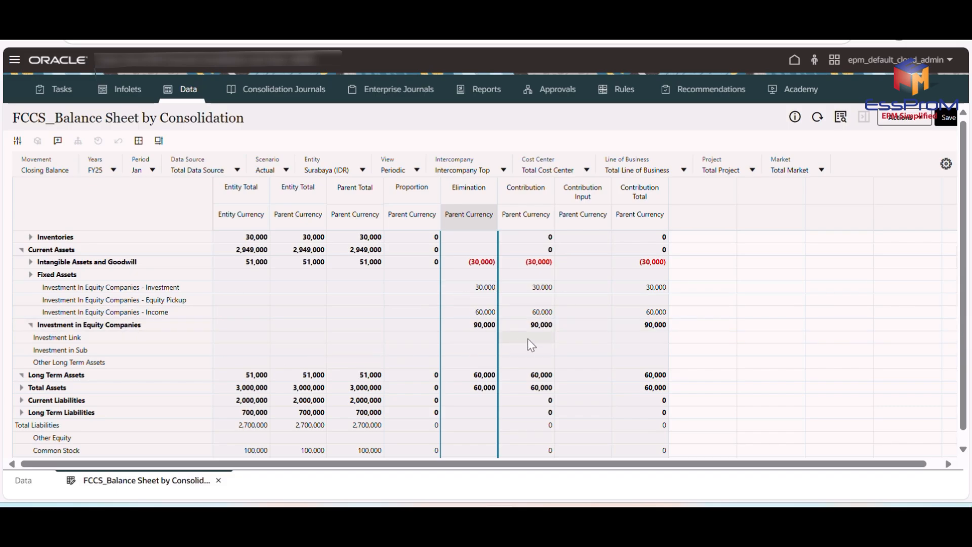
scroll(551, 332, down, 2)
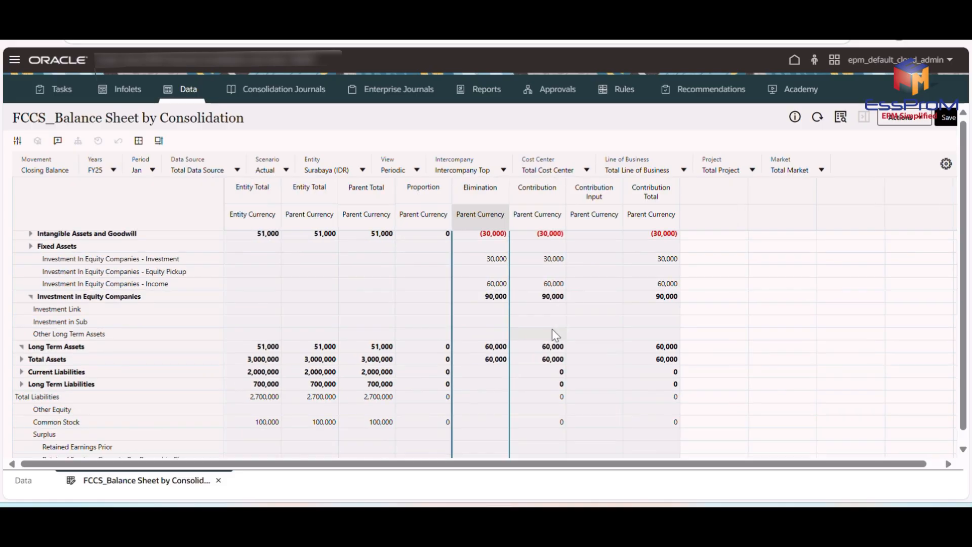
Highlight Surabaya's Contribution column and examine the Investment In Equity Companies and Retained Earnings Current rows in parent currency.
click(538, 188)
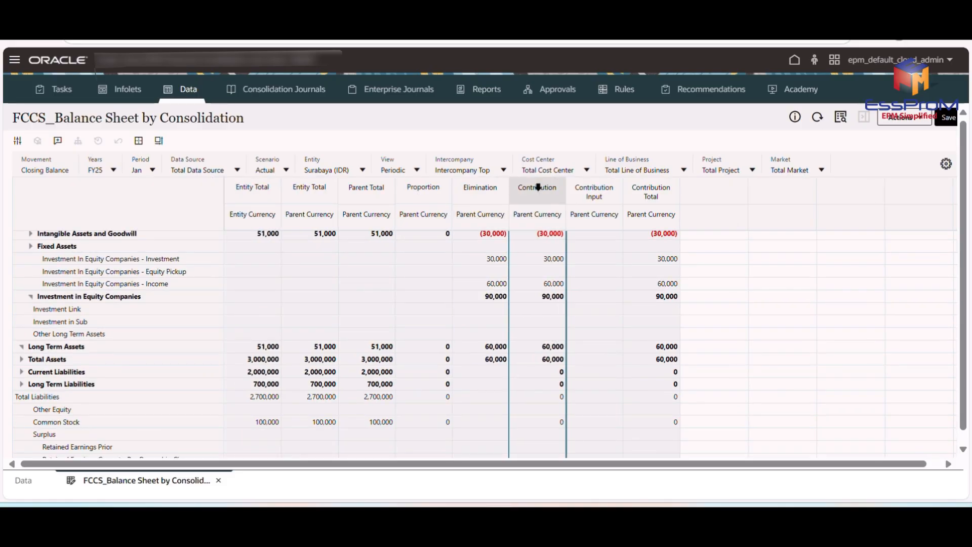
mouse_move(548, 288)
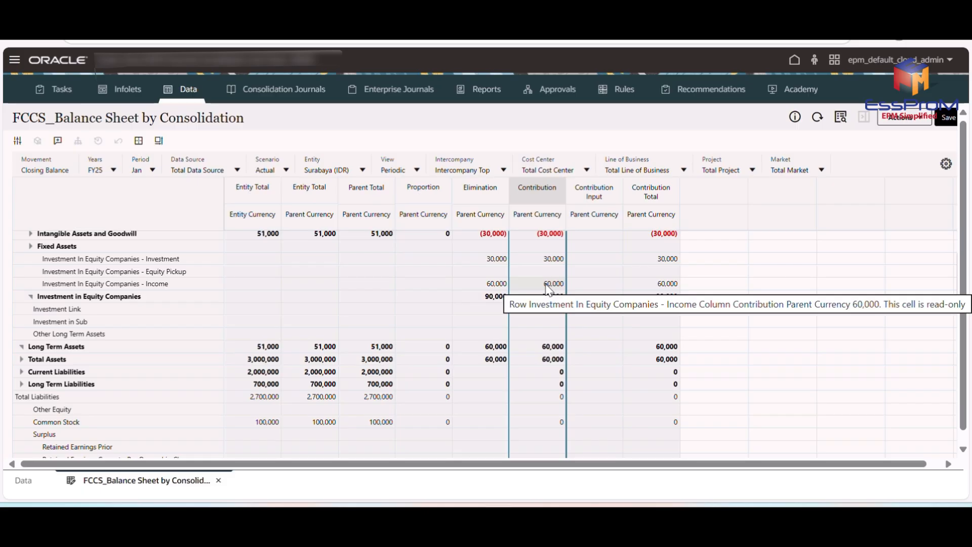
scroll(541, 312, down, 2)
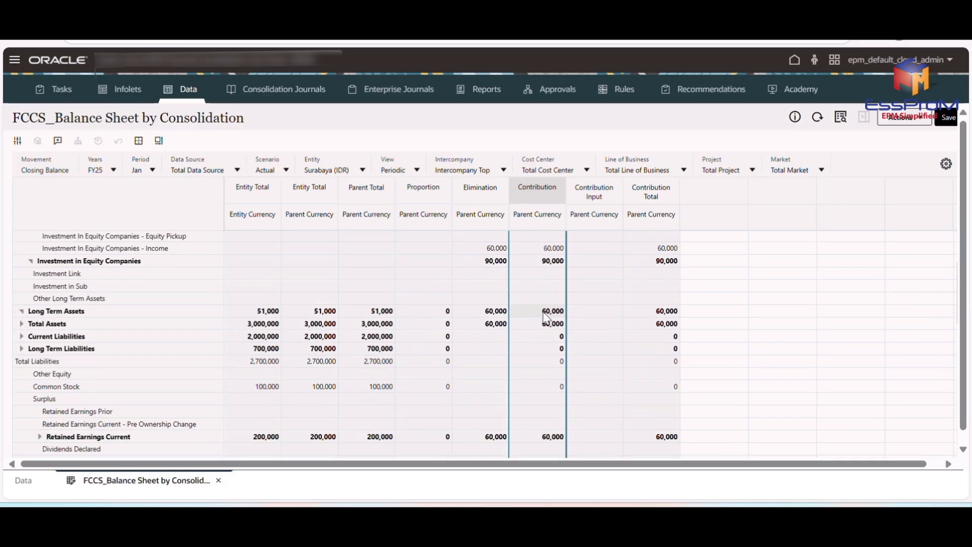
scroll(574, 299, up, 3)
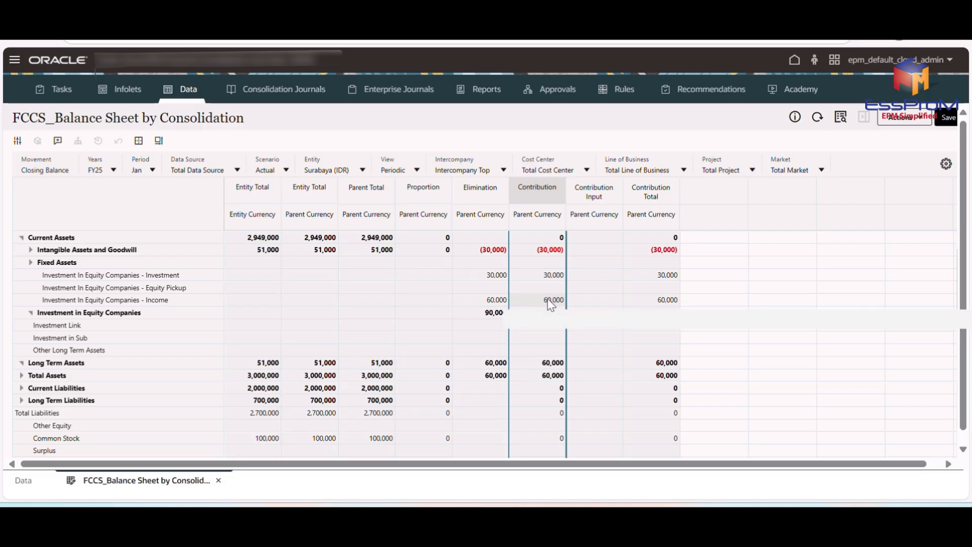
mouse_move(551, 303)
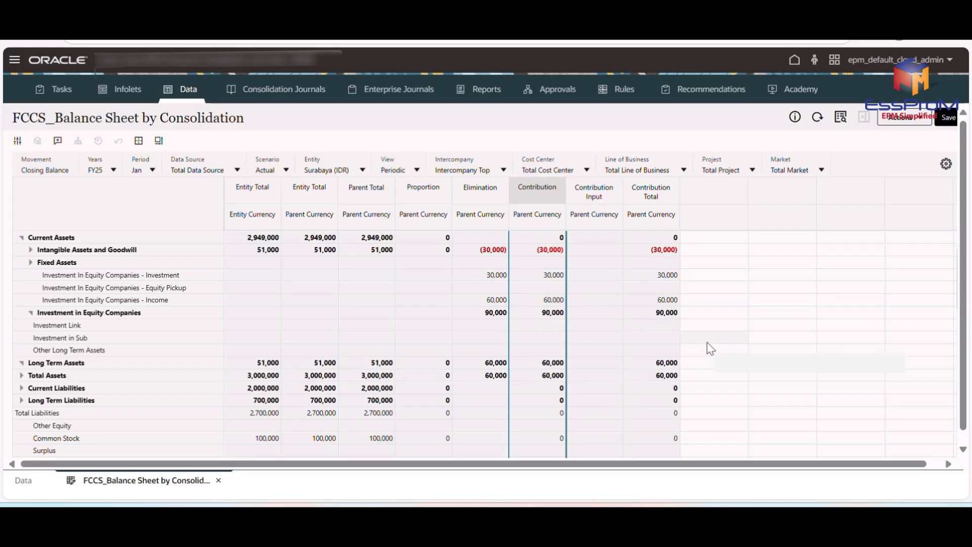
mouse_move(710, 348)
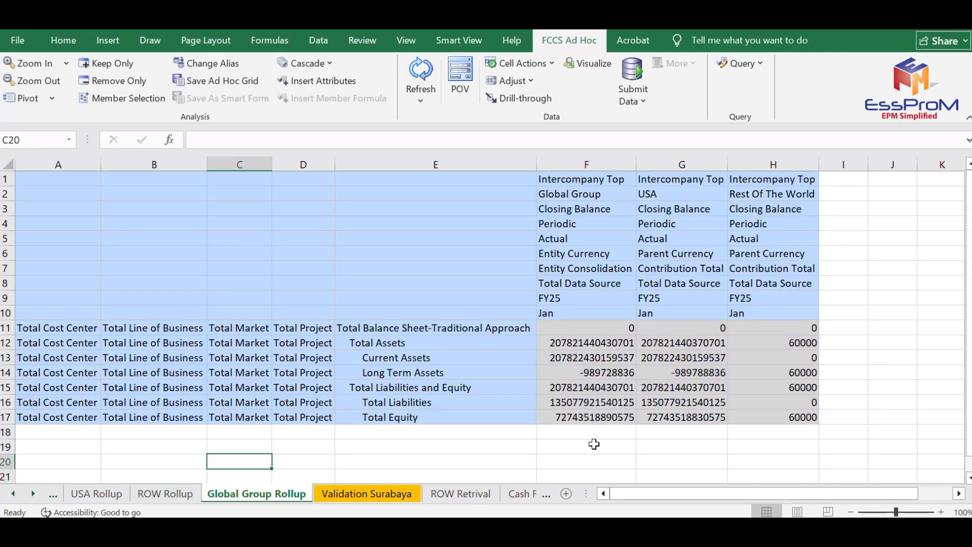
In Excel's Global Group Rollup sheet, review the Global Group, USA and Rest Of The World entity columns.
click(553, 191)
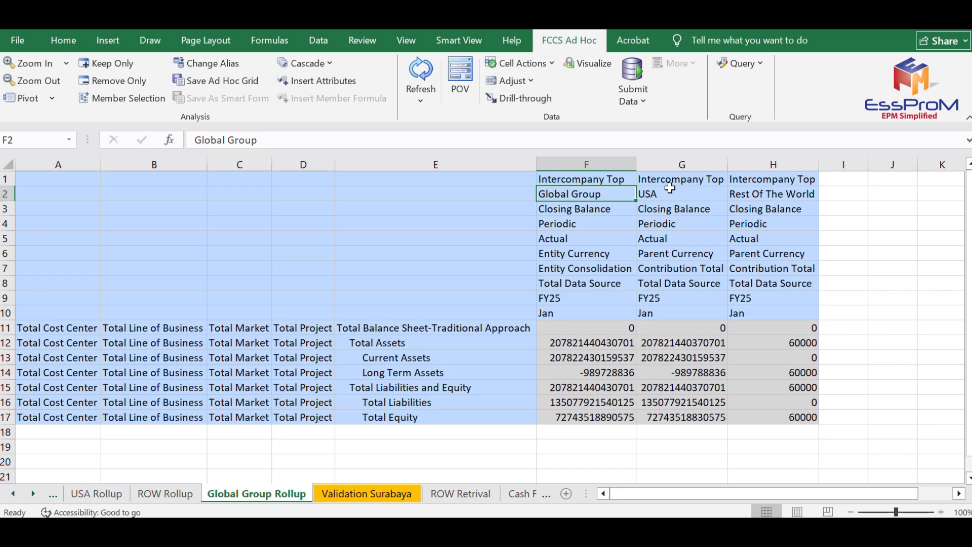
click(669, 189)
click(747, 196)
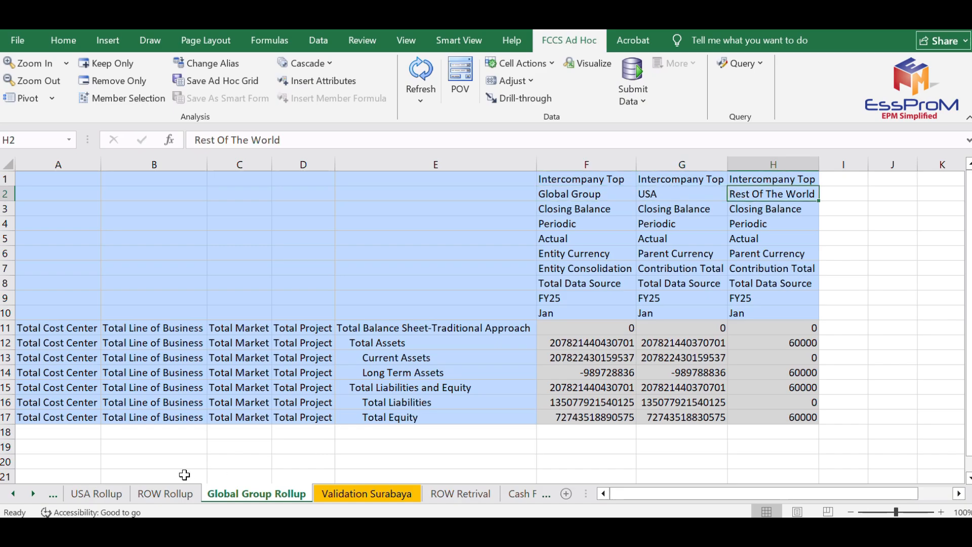
Open the USA Rollup sheet and compare the full USA, New York and Chicago columns by highlighting each one.
click(96, 495)
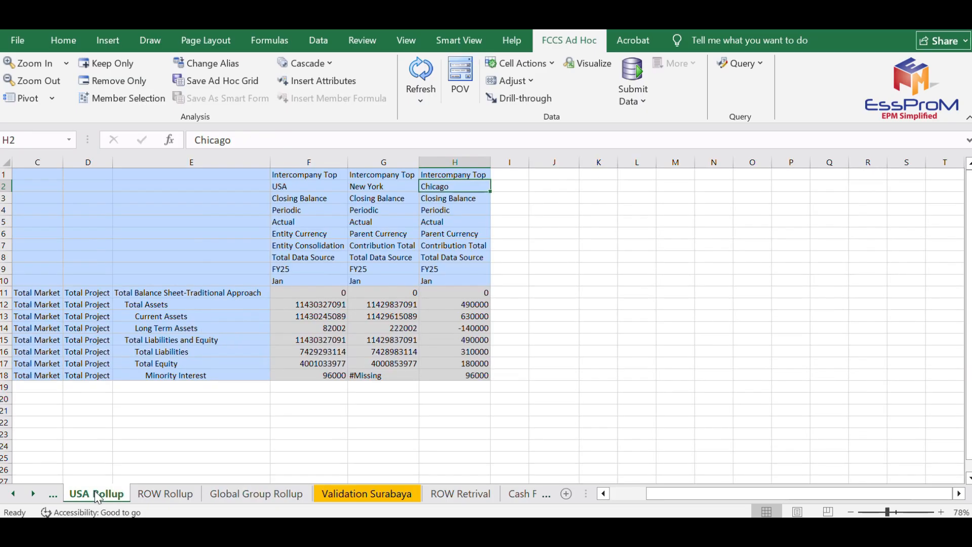
click(312, 156)
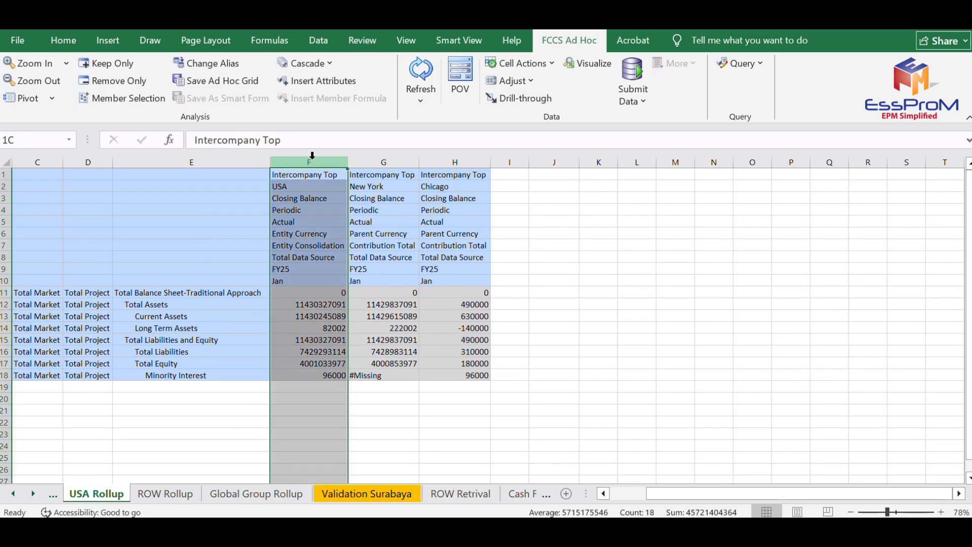
click(379, 161)
click(440, 160)
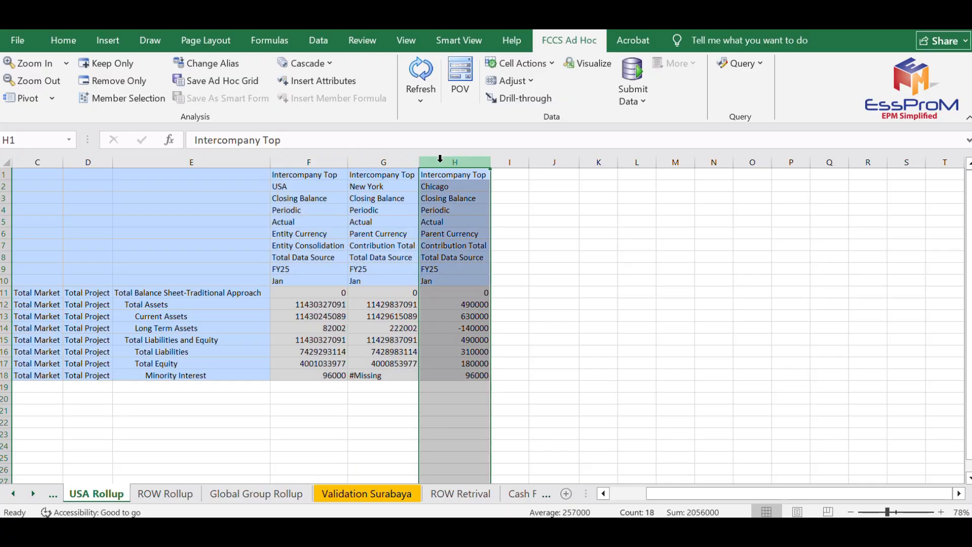
click(370, 162)
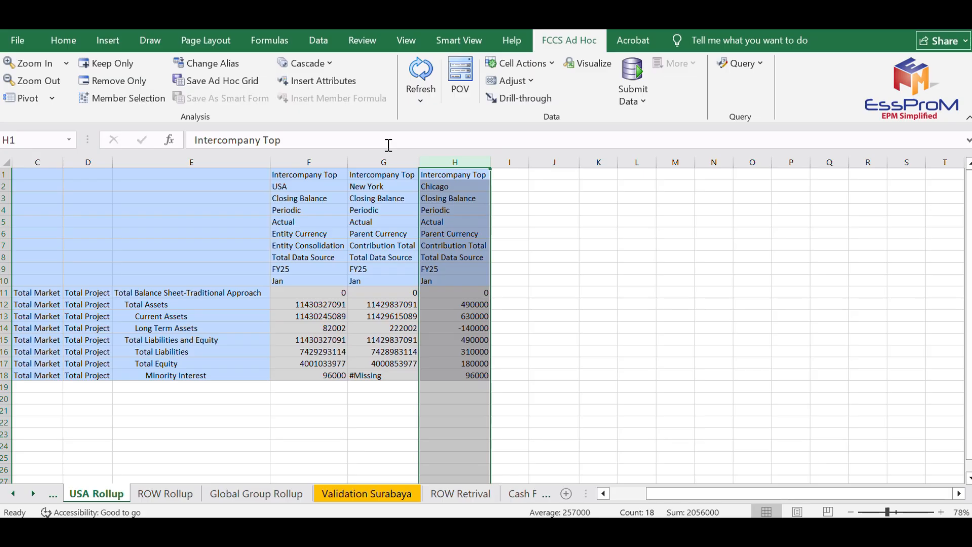
click(383, 161)
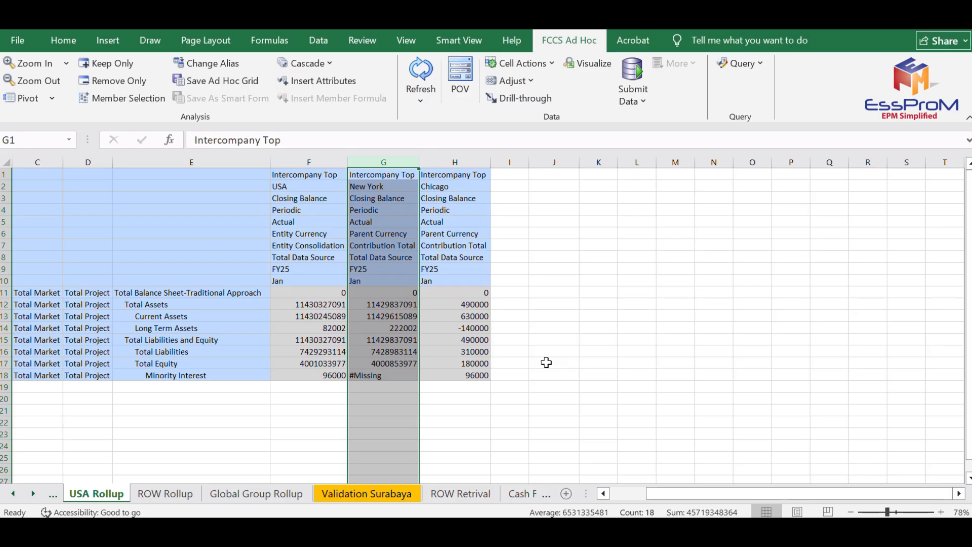
Trace how New York and Chicago roll up into USA, checking the entity headings and Chicago's Minority Interest in H18.
click(452, 187)
click(403, 185)
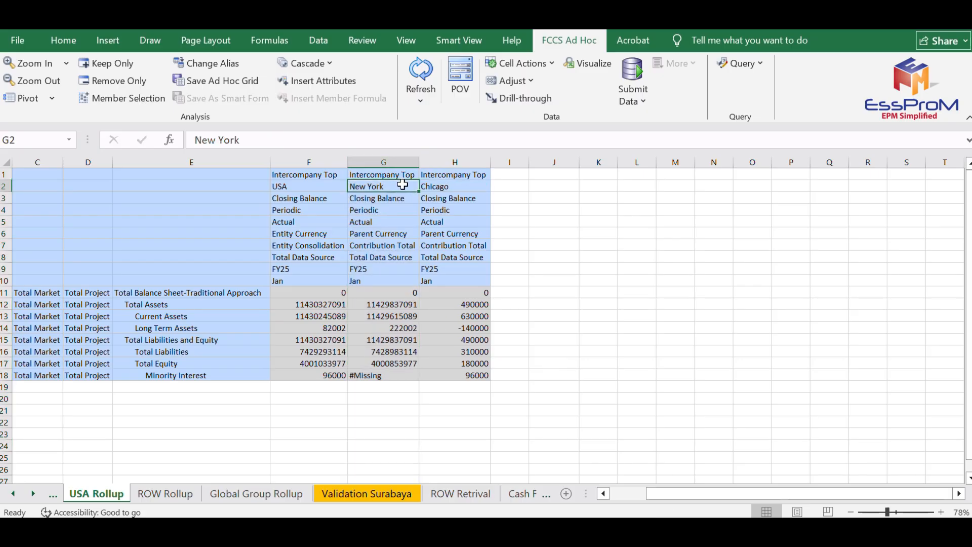
click(446, 188)
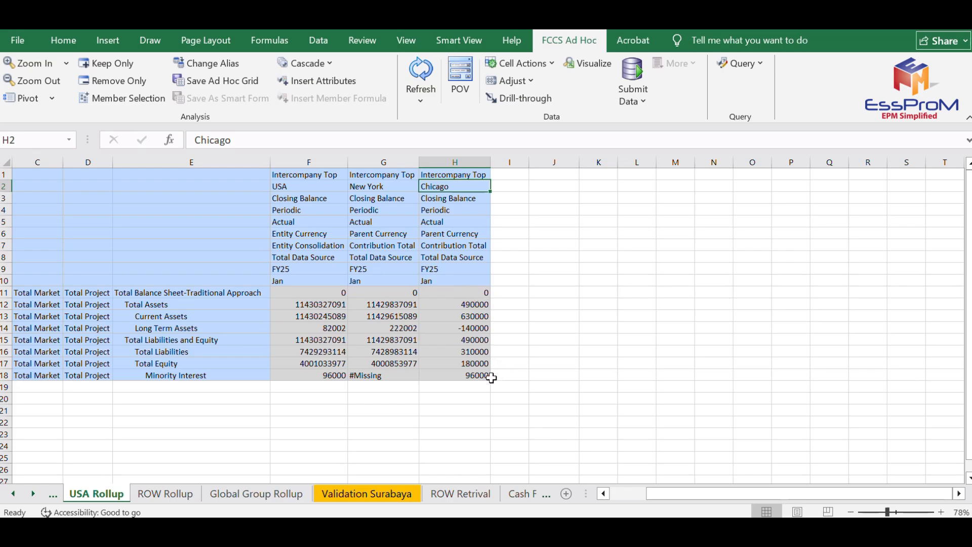
click(472, 373)
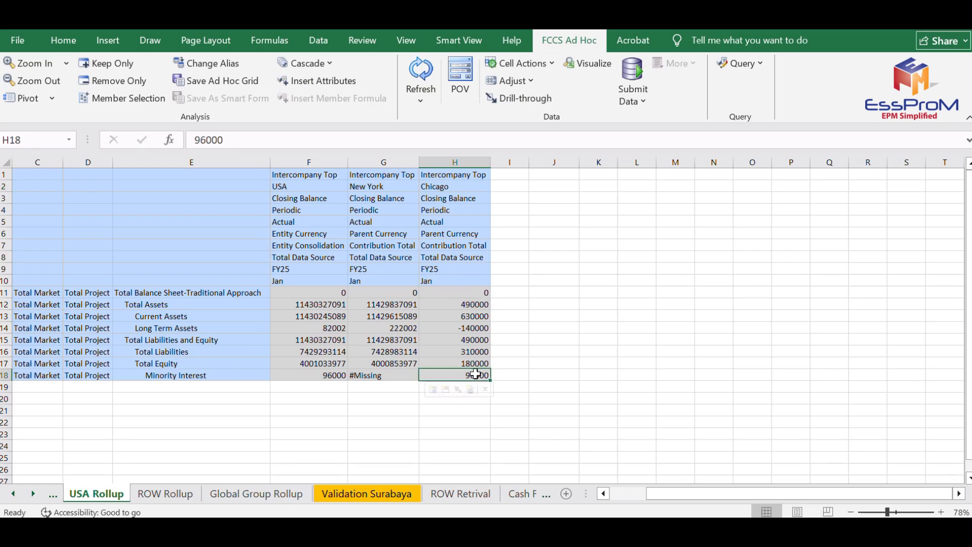
click(558, 386)
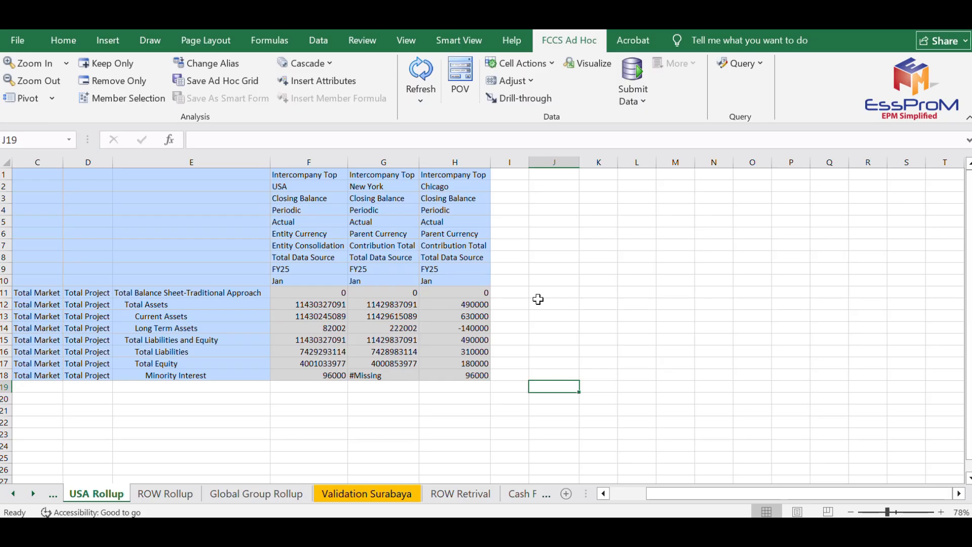
click(365, 186)
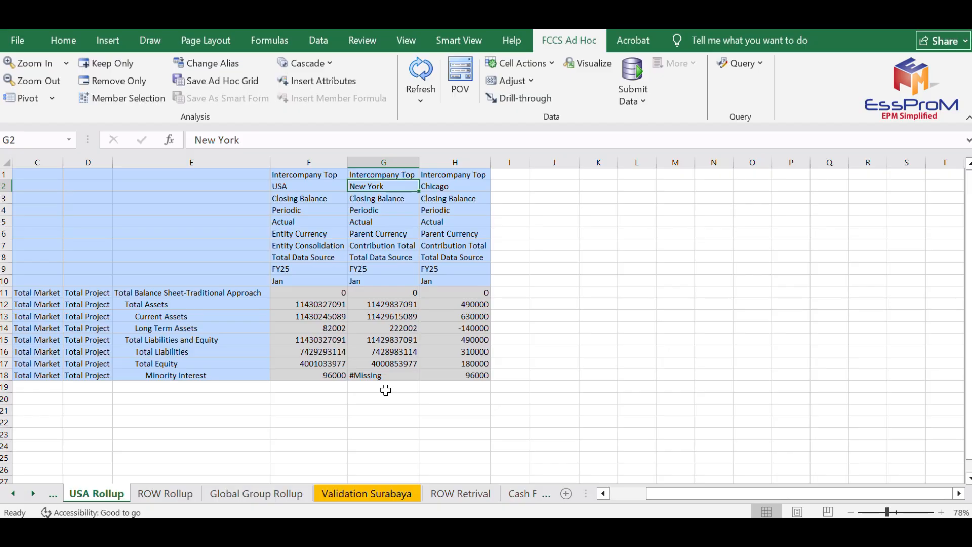
click(329, 188)
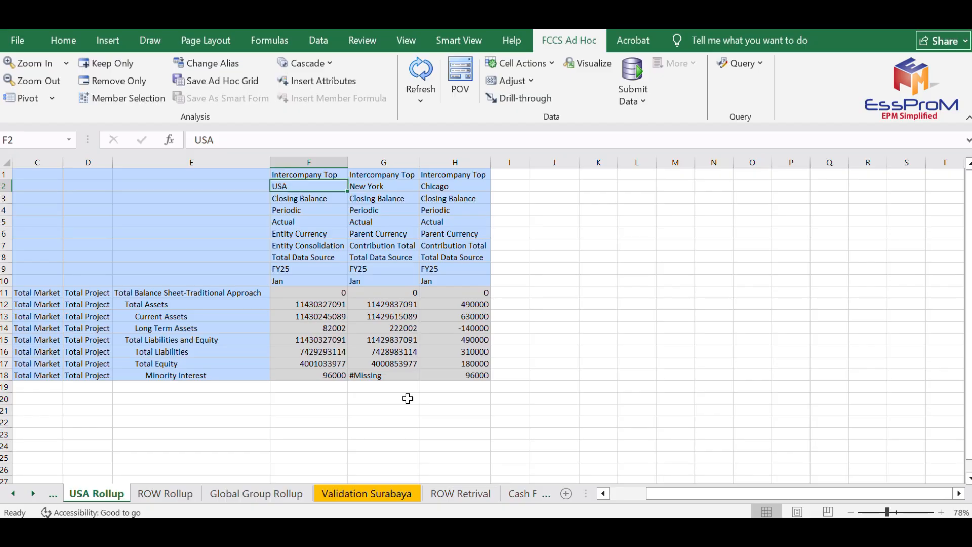
Compare Surabaya with Rest Of The World on the ROW Rollup sheet, and return to the USA Rollup sheet.
click(172, 494)
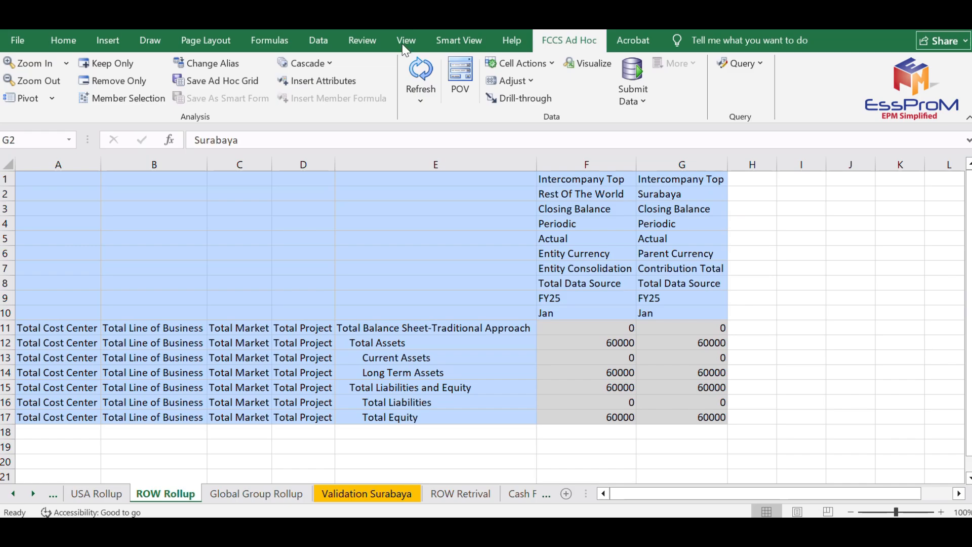
click(663, 194)
click(602, 192)
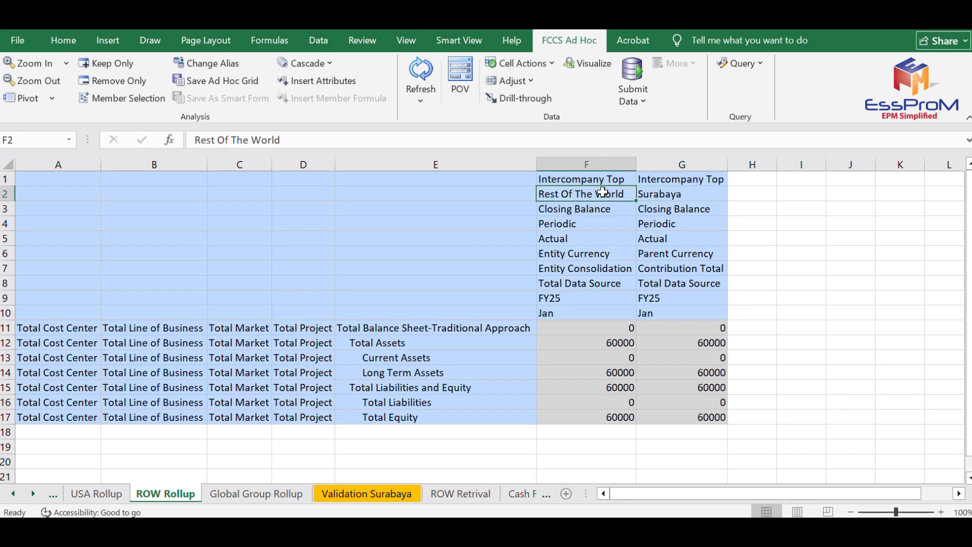
click(96, 494)
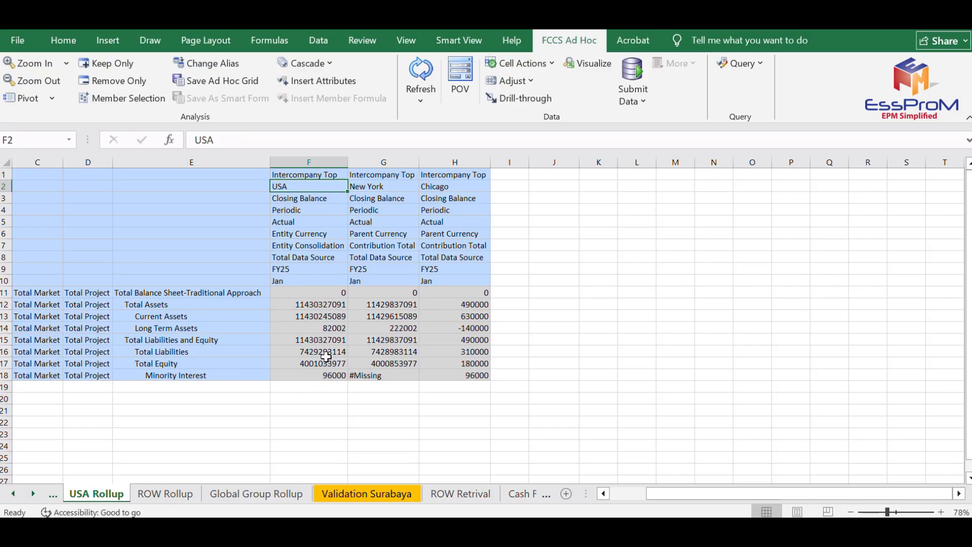
Open the Global Group Rollup sheet and check the Rest Of The World, USA and Global Group entity headings in row 2.
click(278, 495)
click(788, 194)
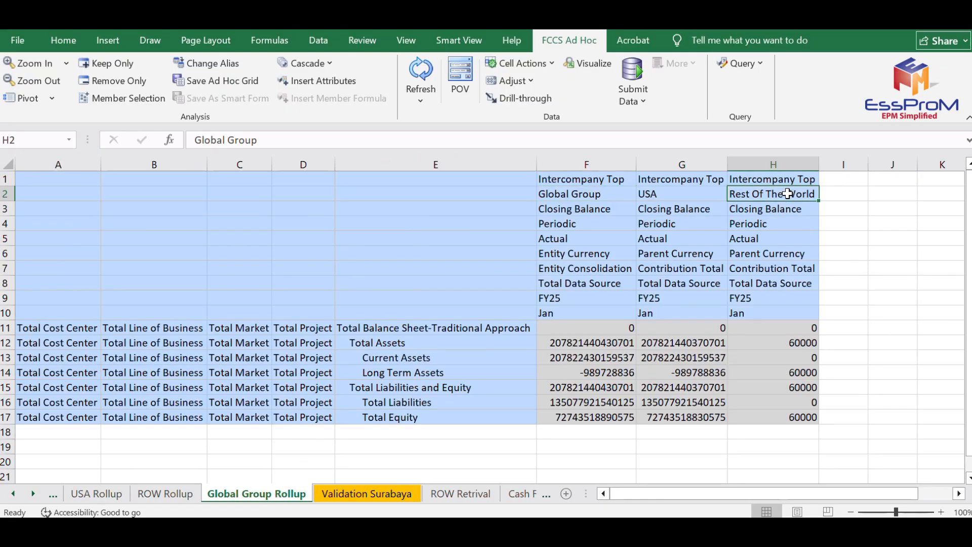
click(688, 194)
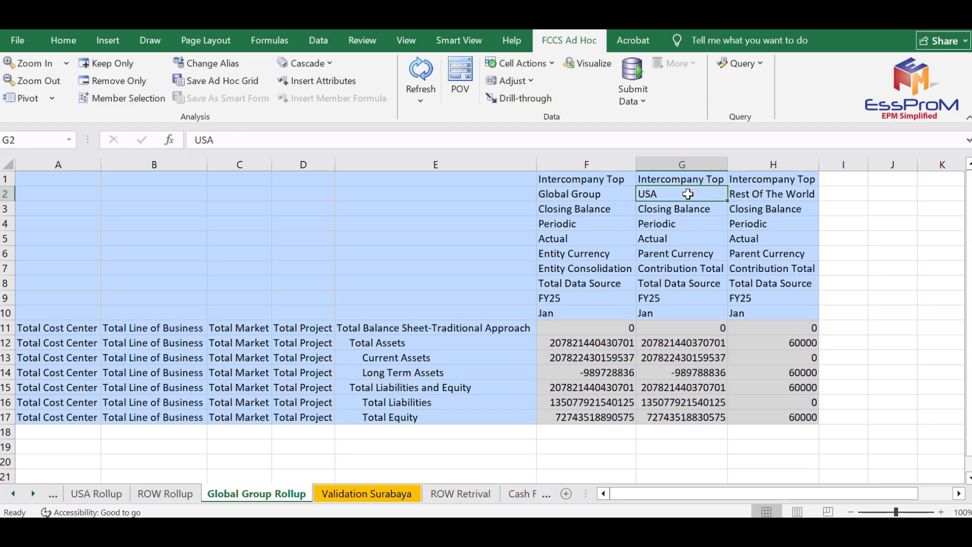
click(591, 194)
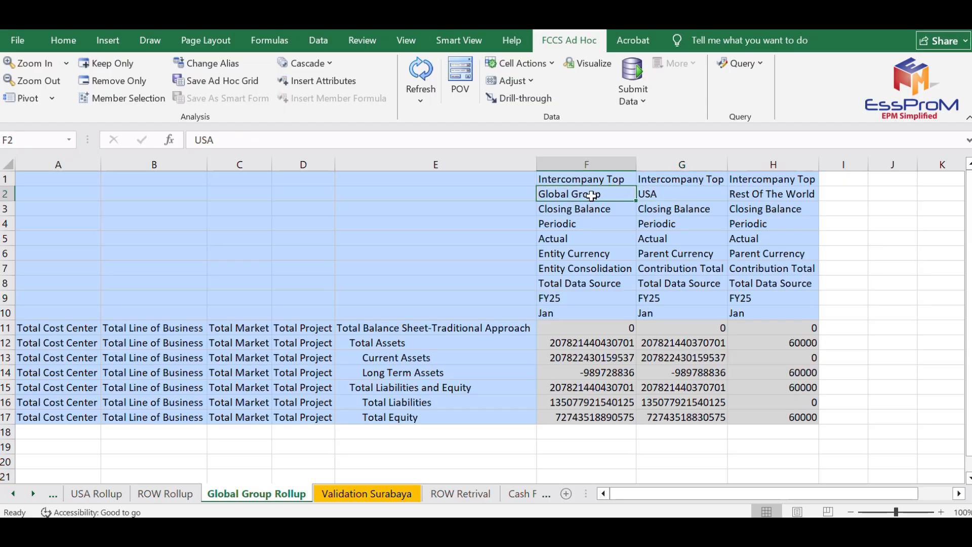
click(595, 155)
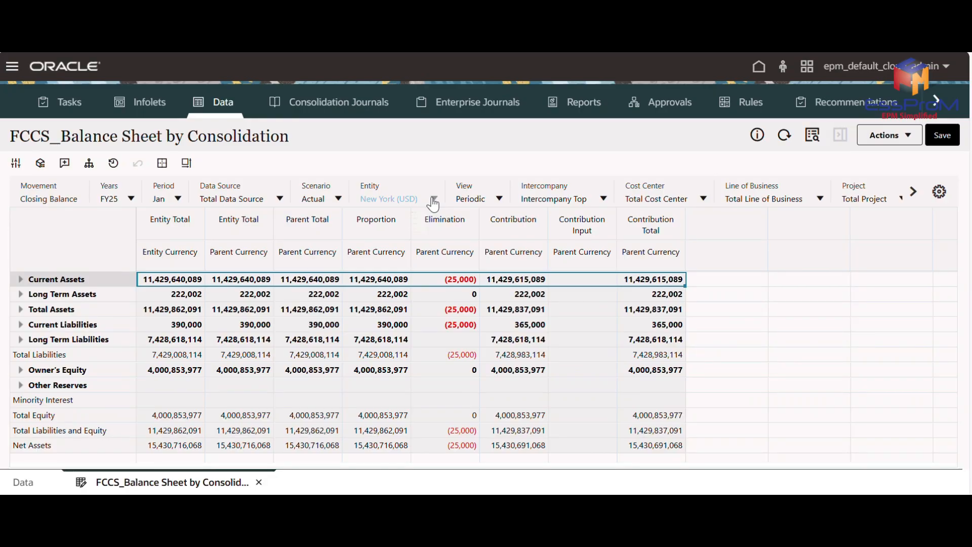
Switch the entity of the FCCS_Balance Sheet by Consolidation form from New York to Global Group (IDR).
click(433, 198)
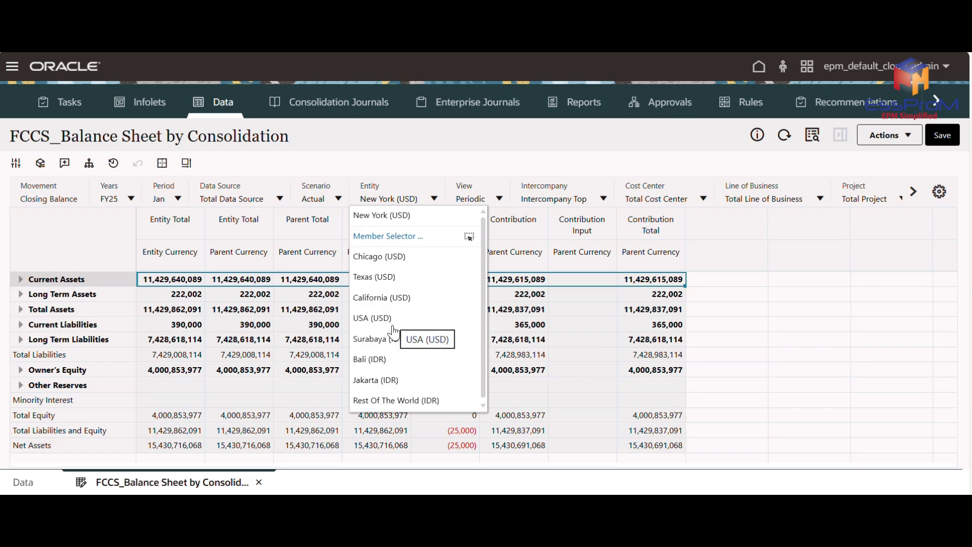
scroll(394, 326, down, 2)
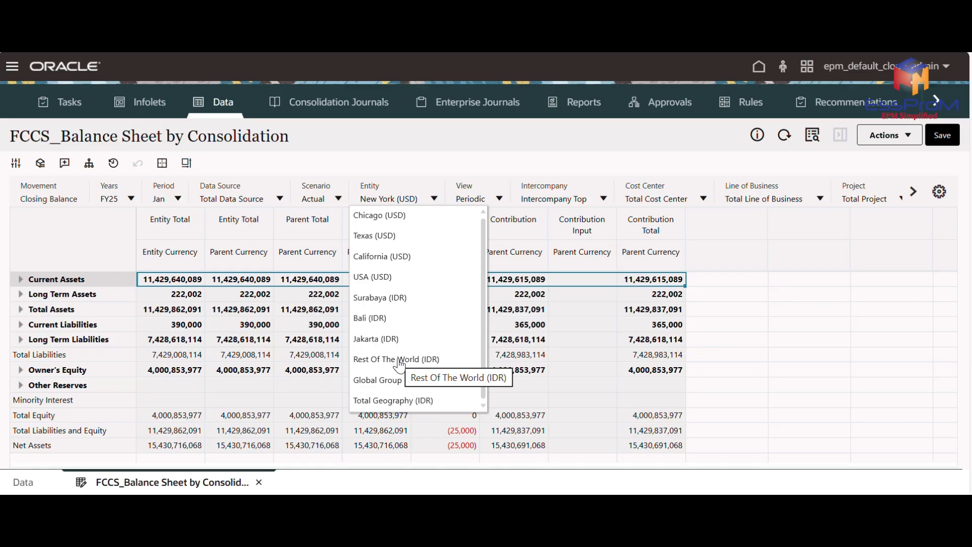
click(395, 381)
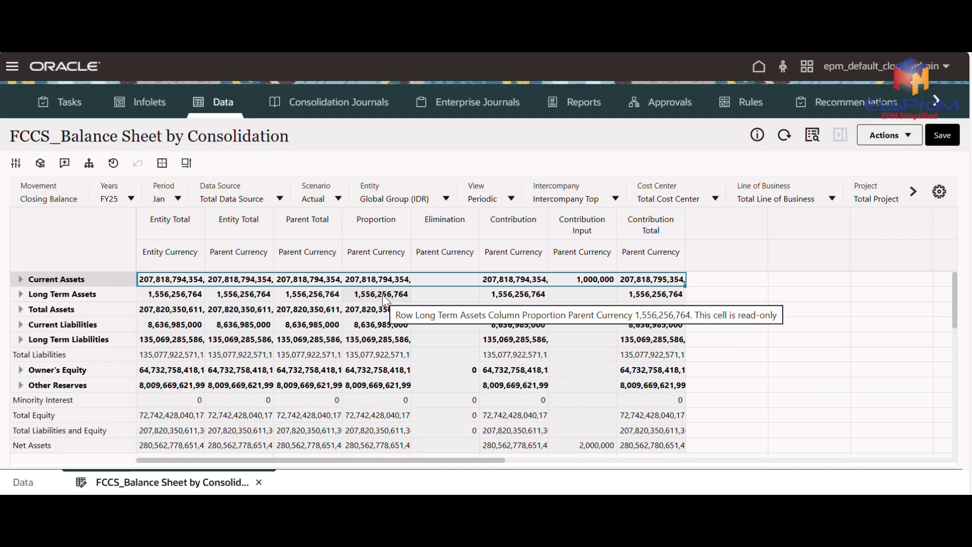
Expand Other Reserves and Total Other Comprehensive Income to examine the Unrealized Gains and Losses on Translation row.
click(20, 386)
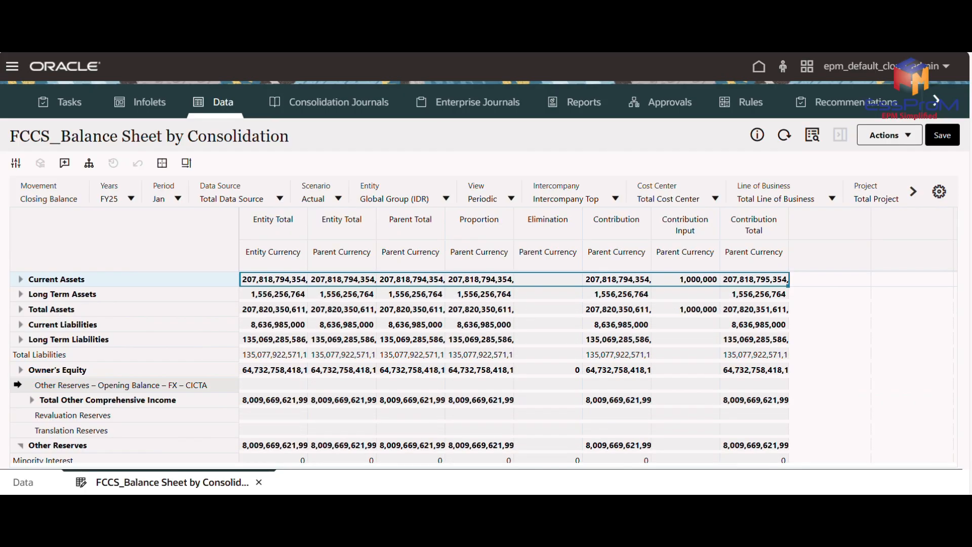
click(73, 386)
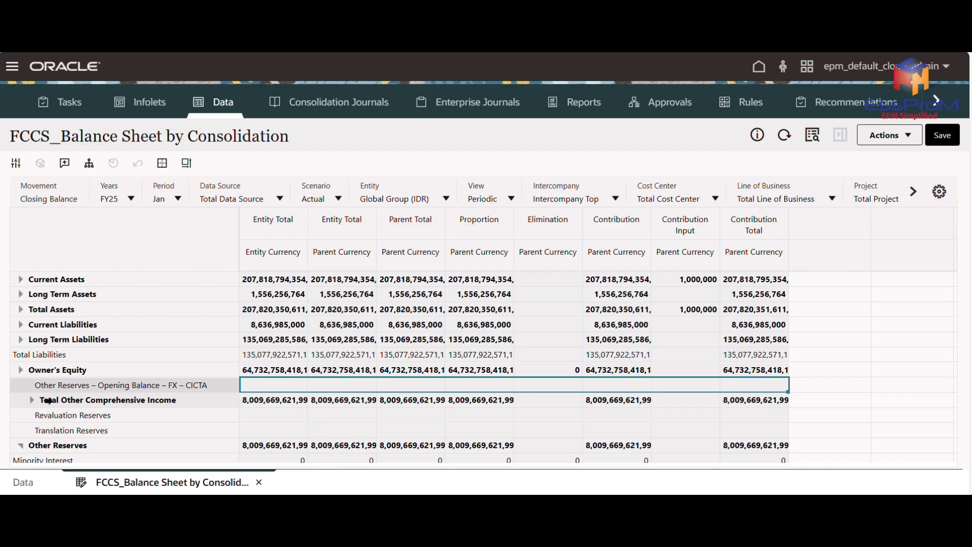
click(31, 400)
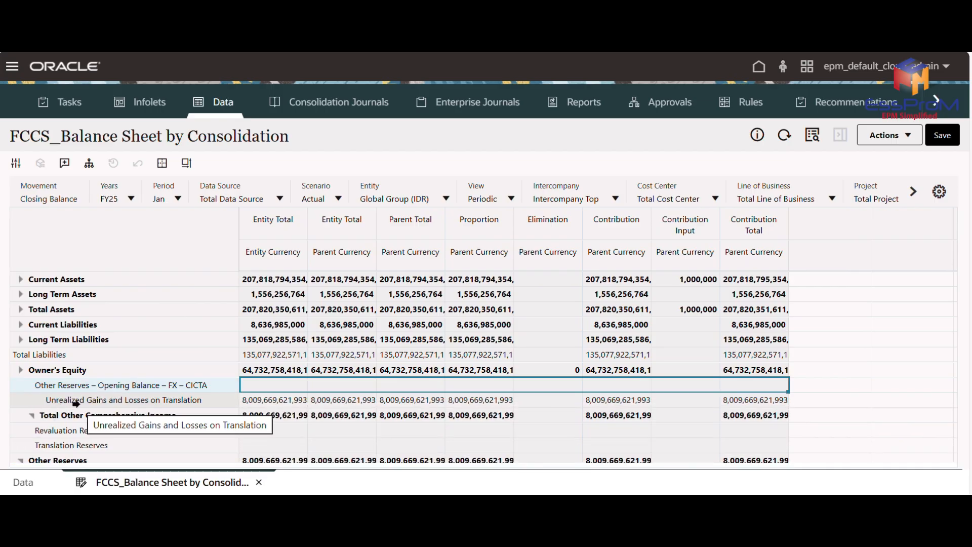
click(76, 403)
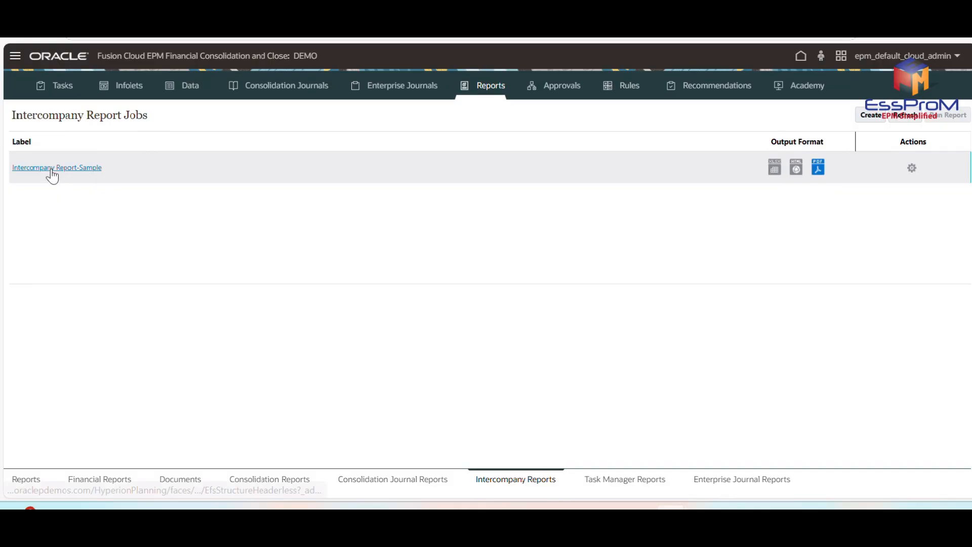
Open the Intercompany Report-Sample job and review its parameters, New York and Chicago matching tables, plug accounts and eliminating accounts.
click(52, 169)
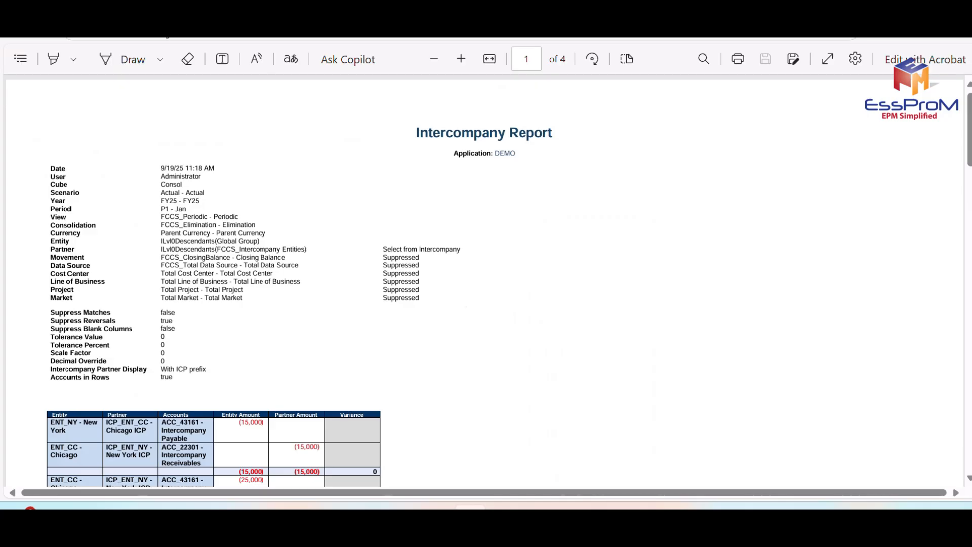
scroll(461, 296, down, 20)
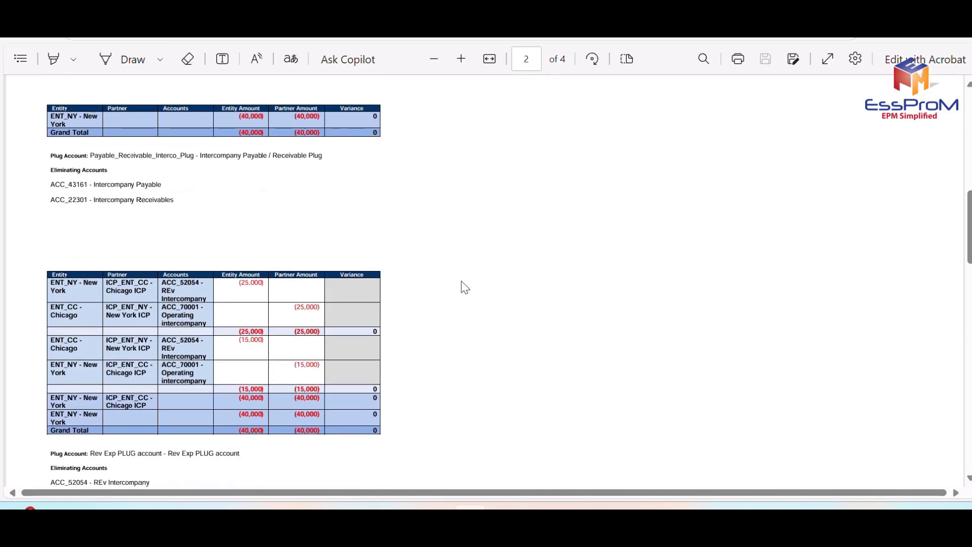
scroll(465, 288, down, 5)
scroll(465, 288, up, 10)
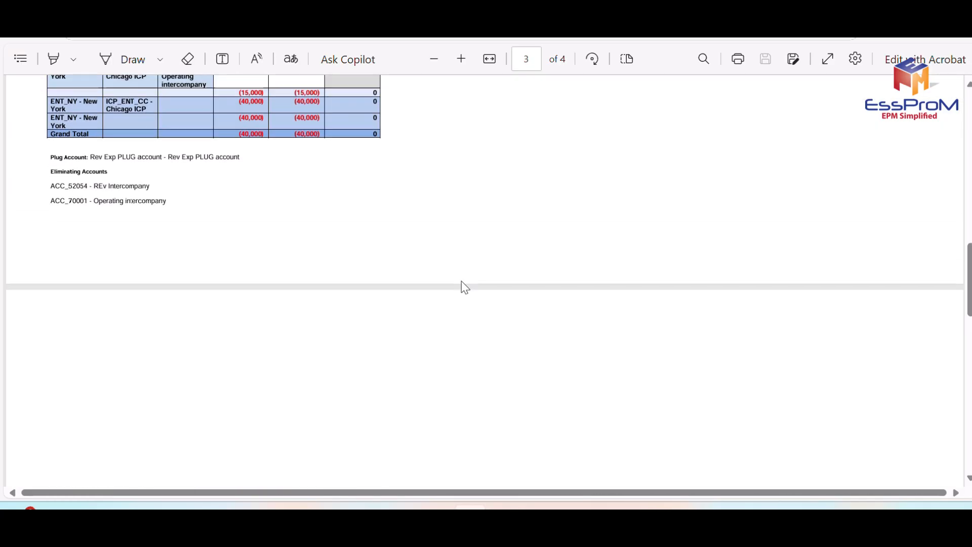
scroll(465, 288, up, 10)
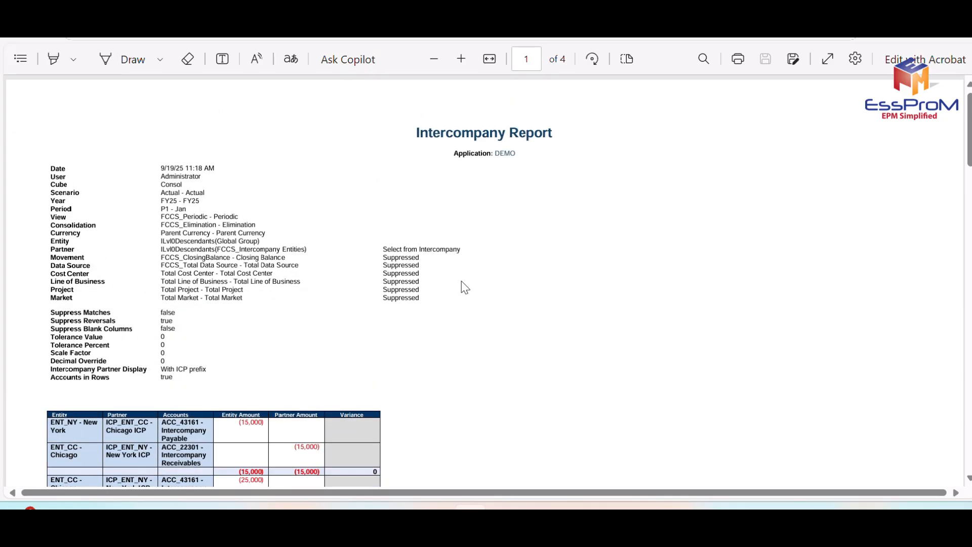
scroll(464, 287, down, 12)
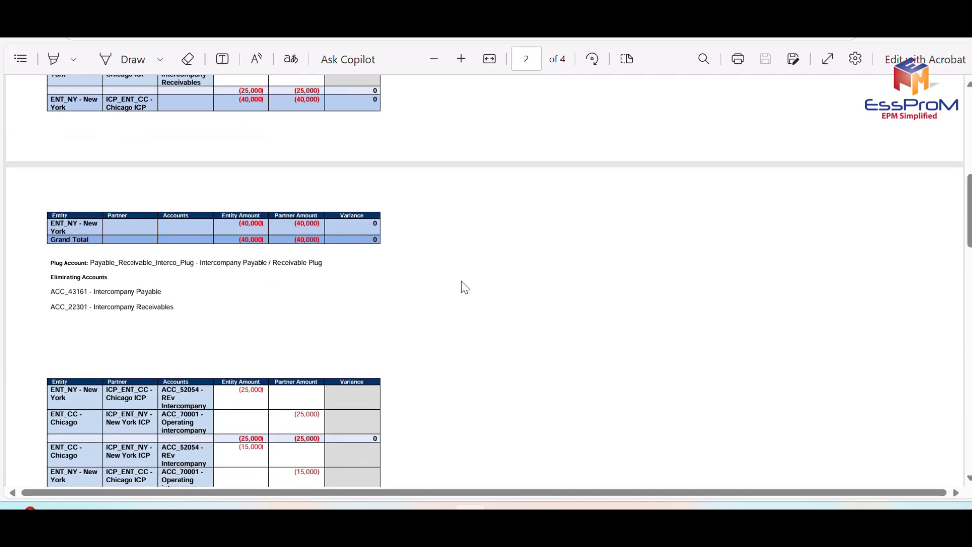
scroll(460, 284, up, 10)
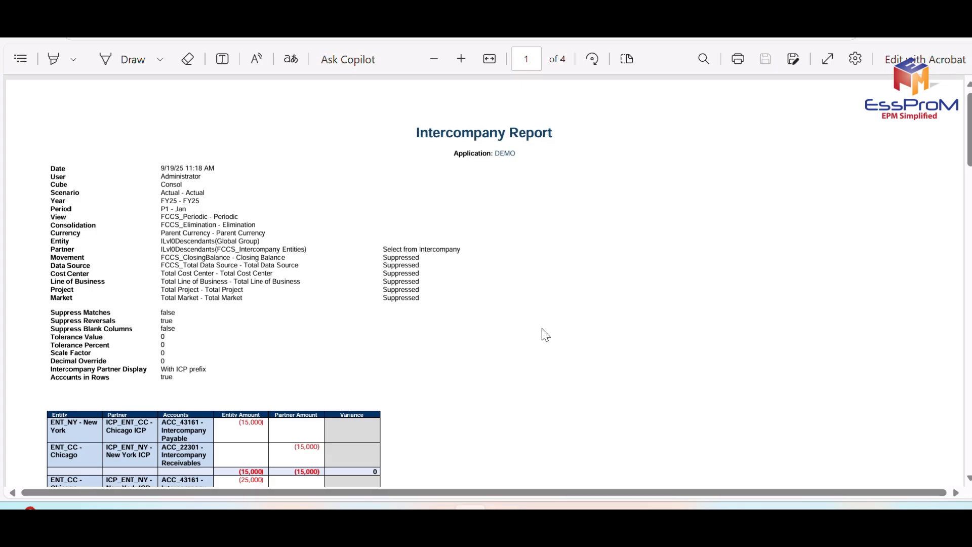
scroll(544, 333, down, 5)
scroll(542, 332, down, 3)
scroll(537, 303, up, 10)
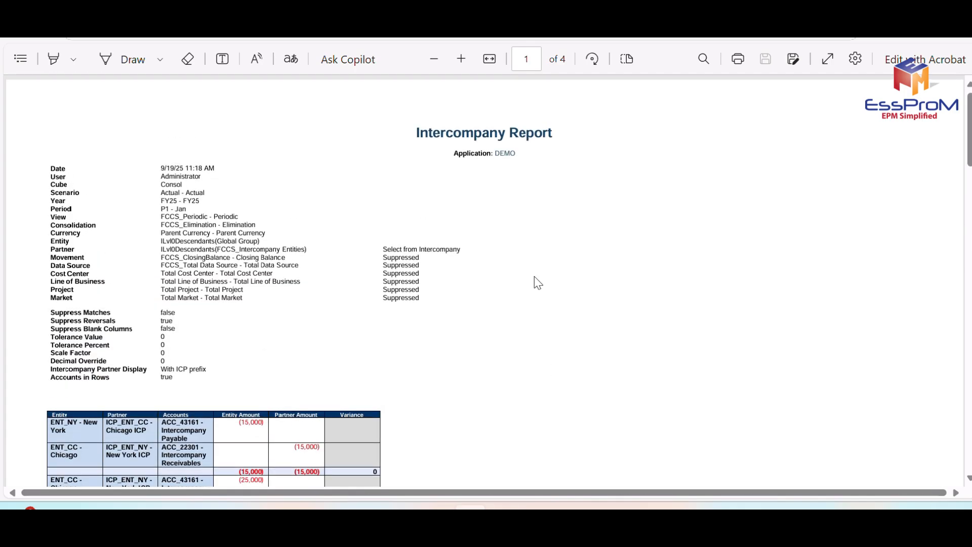